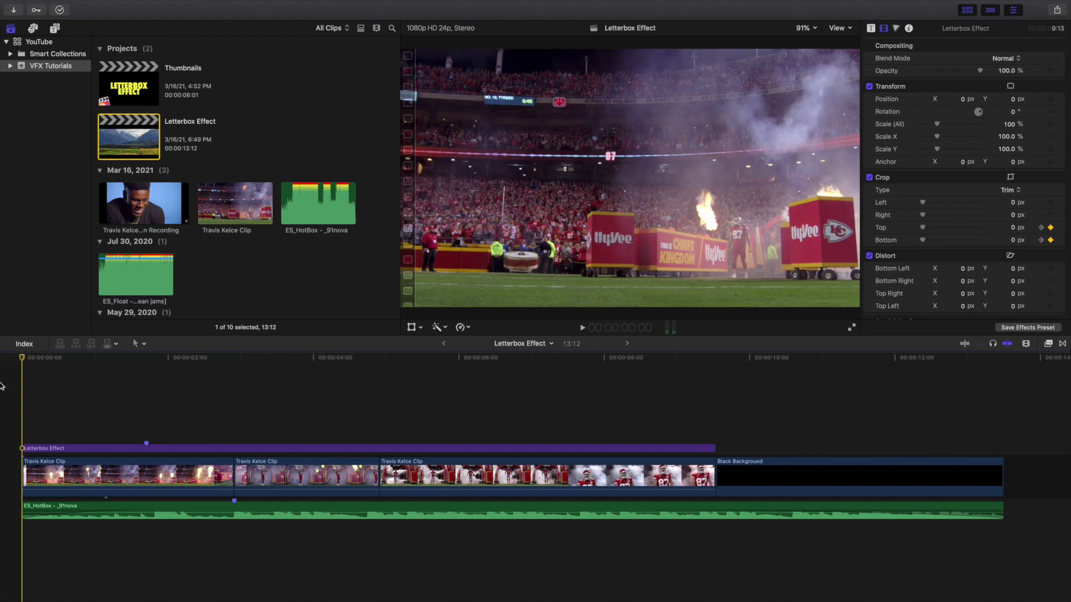
Step: Preview the letterboxed football clips several times from the timeline start
key(space)
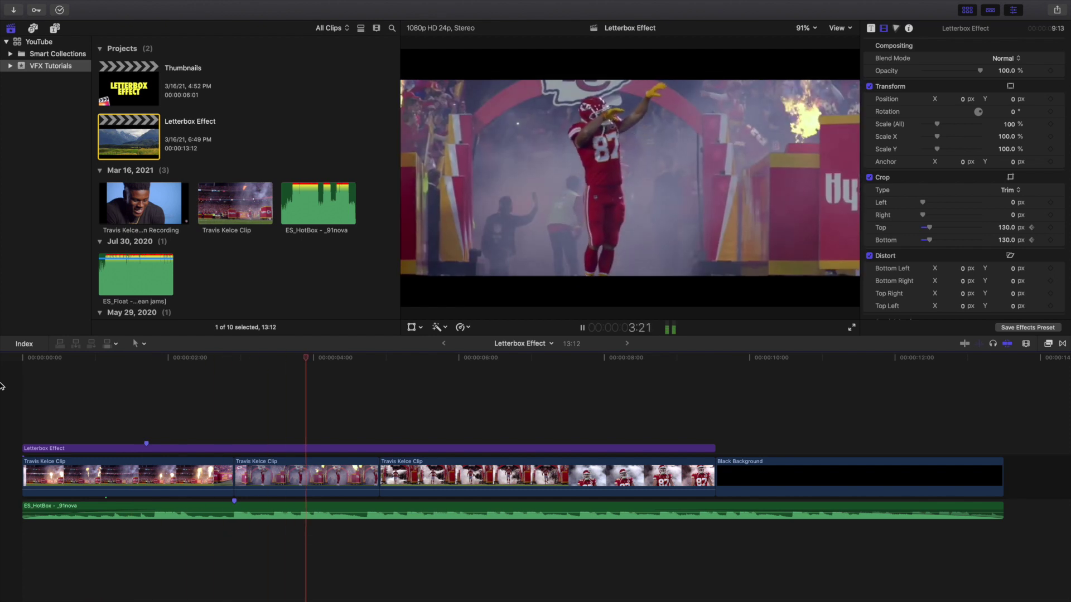
click(24, 394)
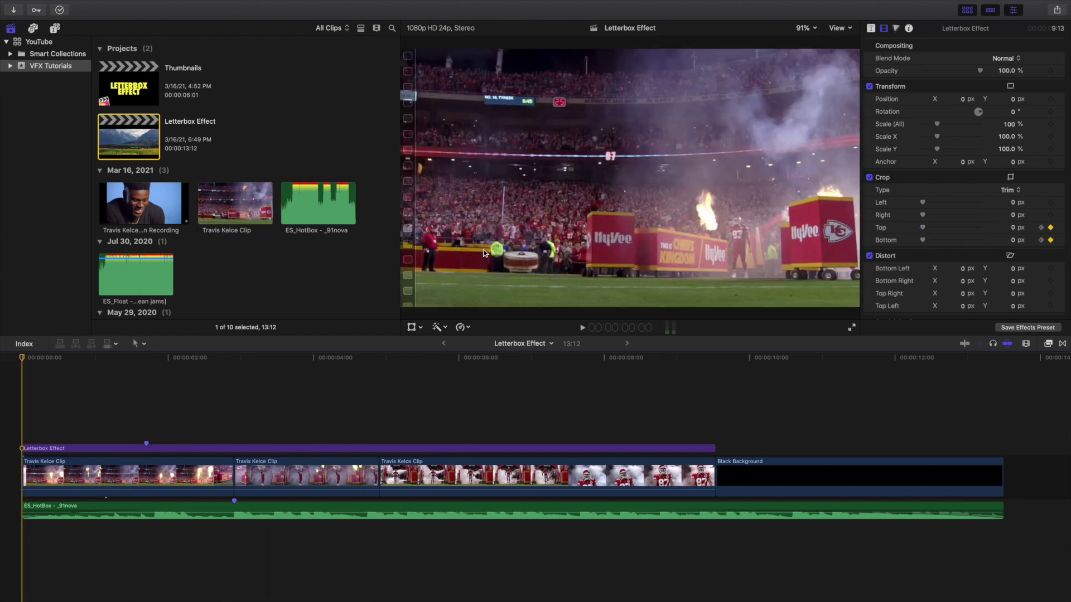
key(space)
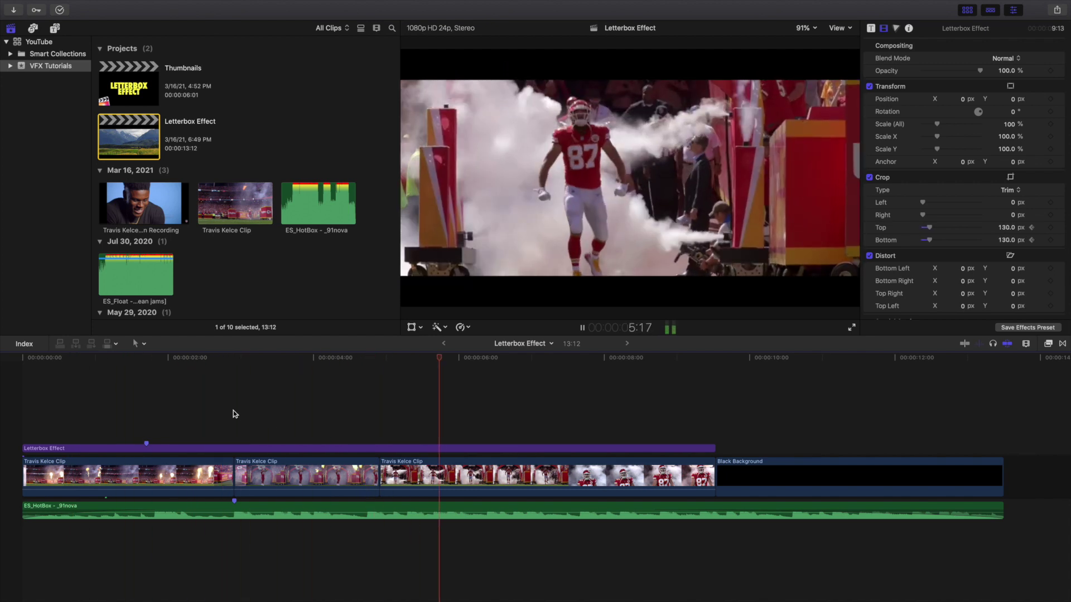
click(210, 416)
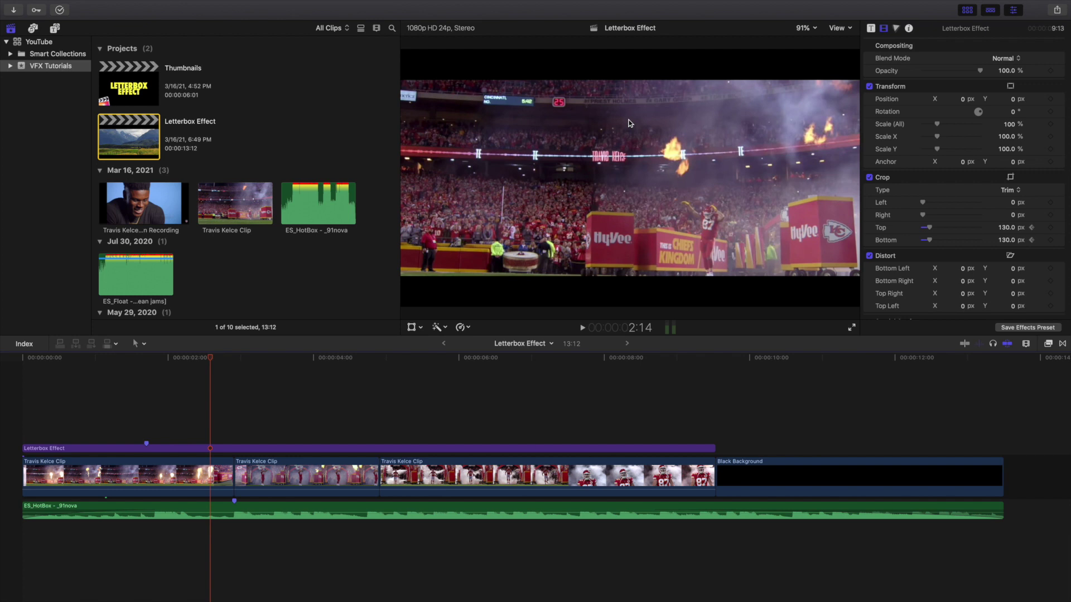
click(19, 433)
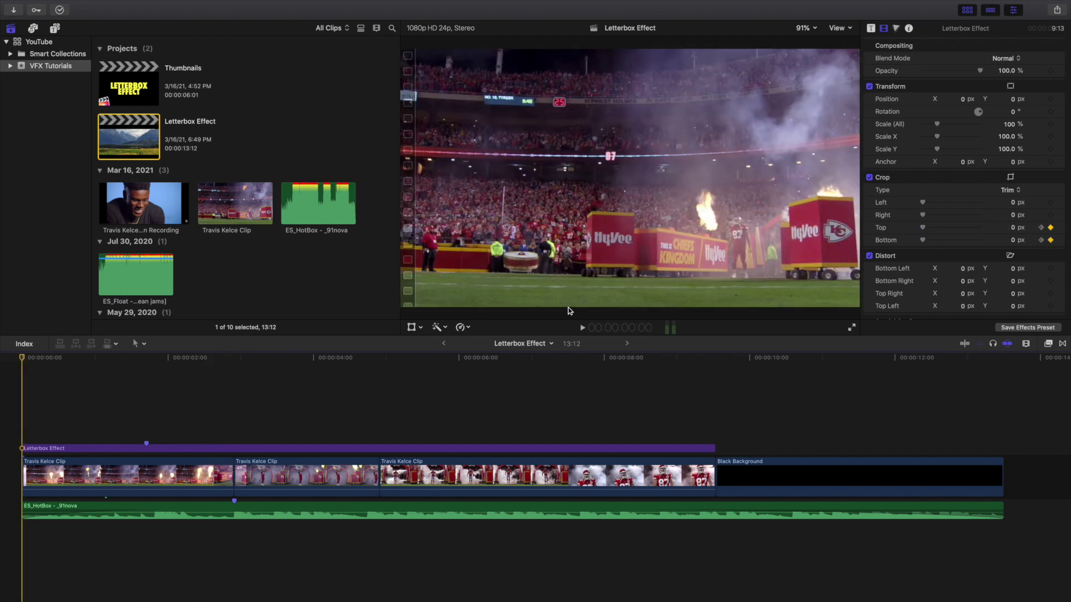
key(space)
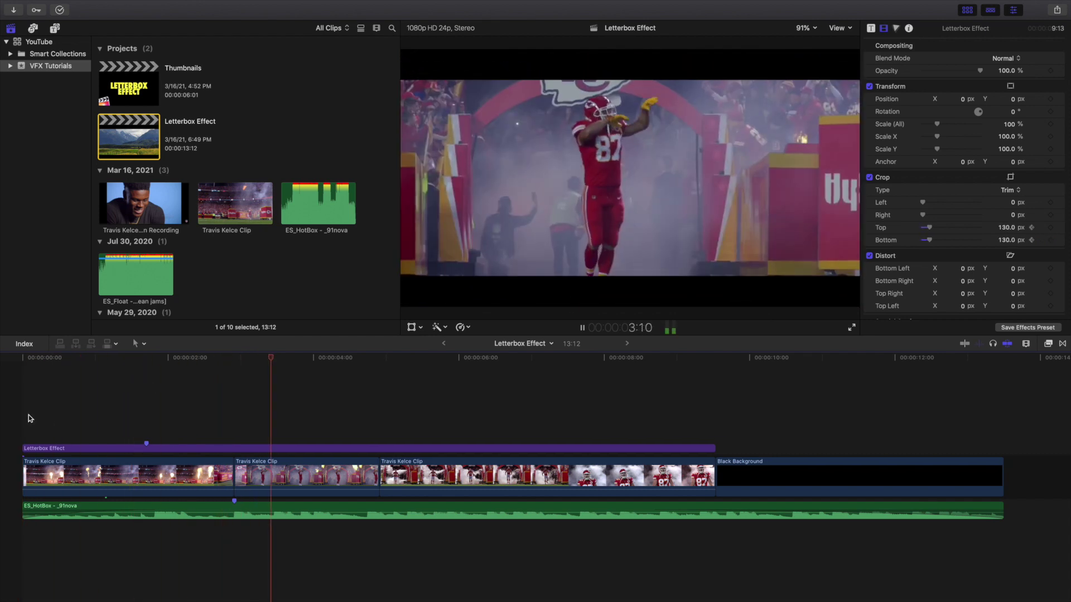
key(space)
key(Home)
key(space)
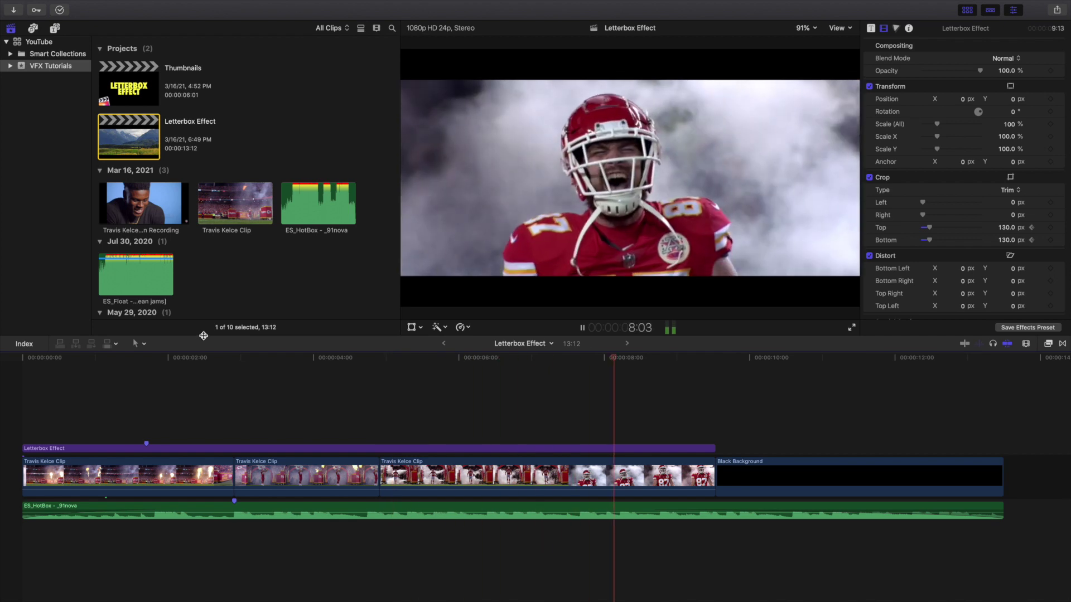
key(space)
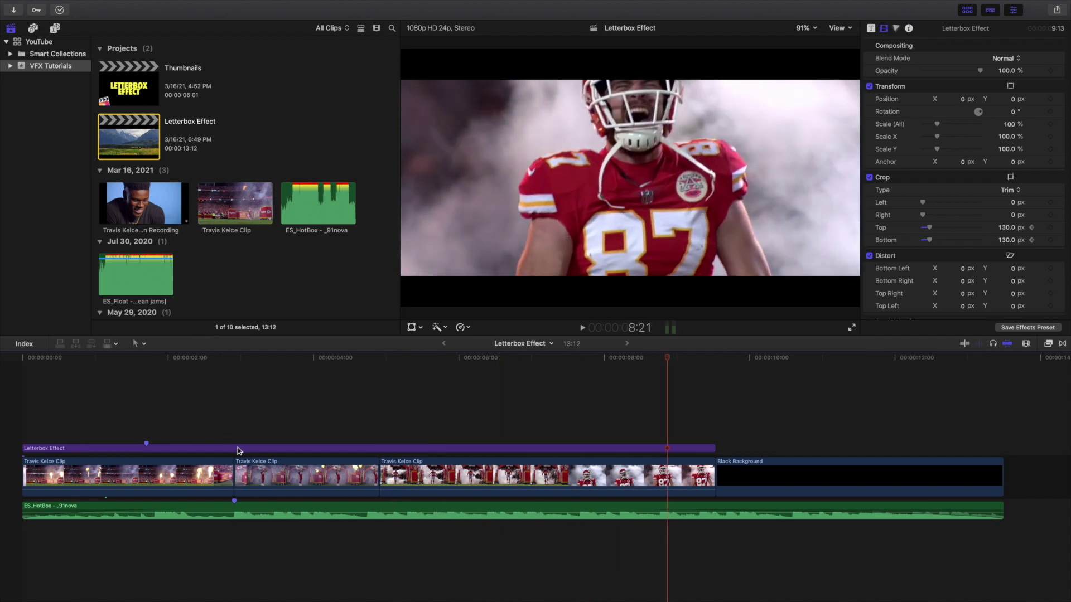
Step: Delete the old Letterbox Effect adjustment clip and return the playhead to the start
click(333, 450)
key(Delete)
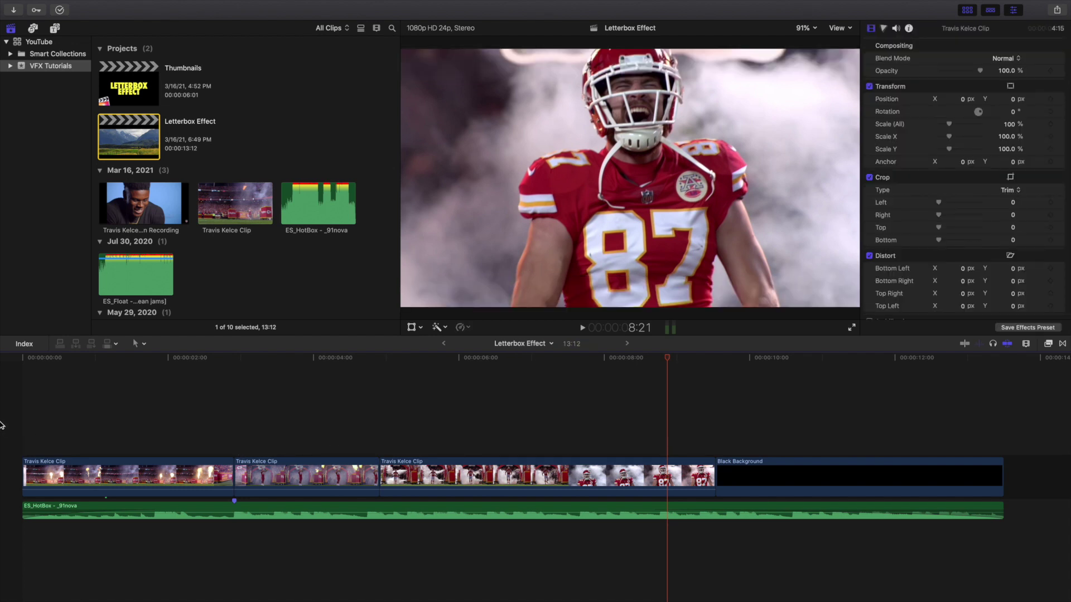
key(Home)
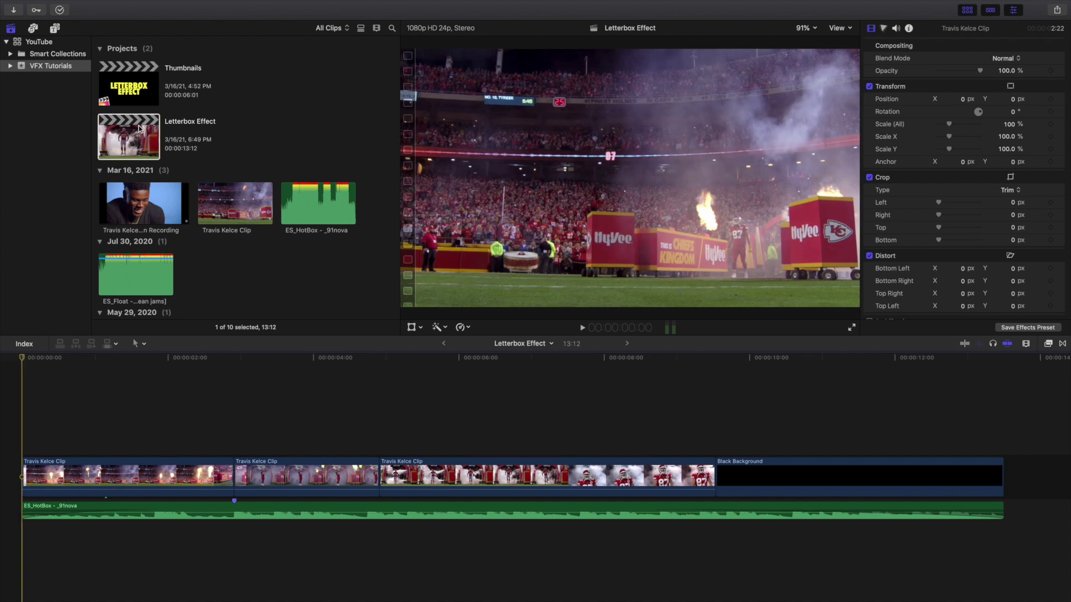
Step: Place the Long adjustment layer above the football clips, trimmed to end with them
click(56, 28)
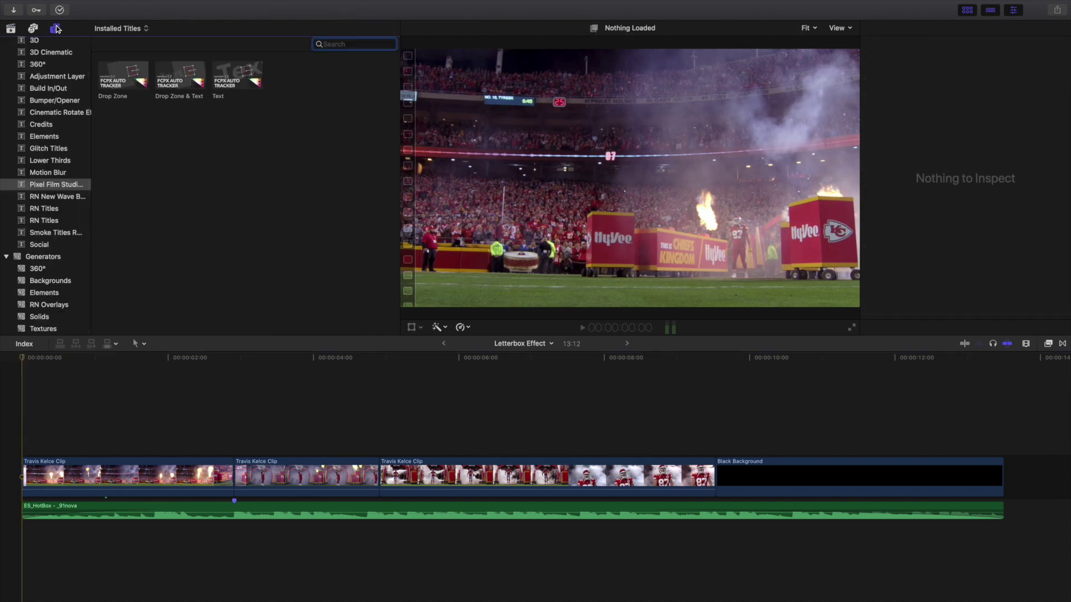
click(49, 76)
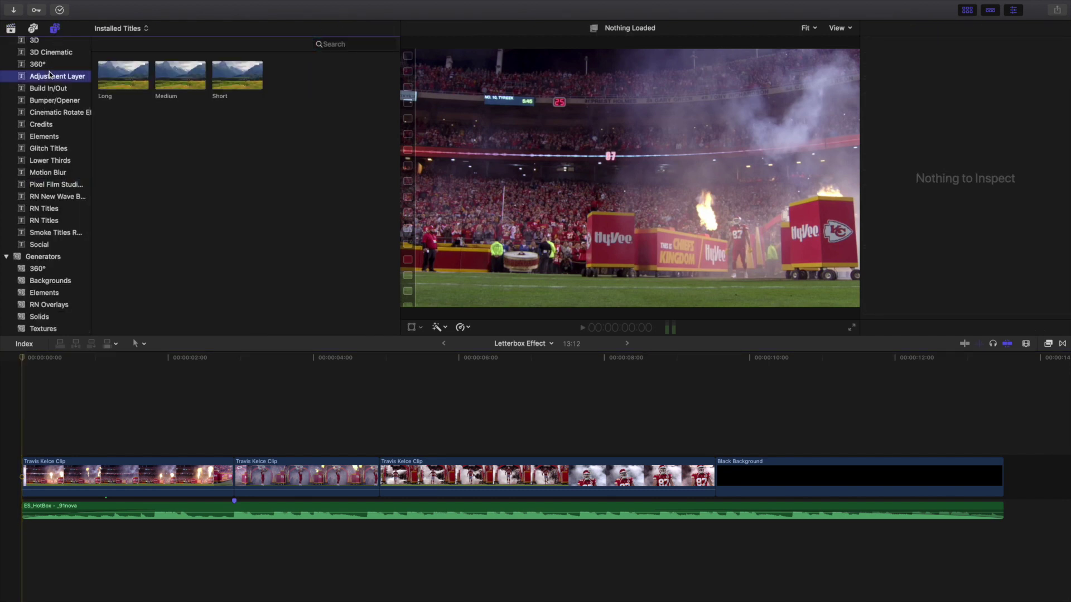
drag(115, 81, 14, 420)
drag(870, 450, 715, 452)
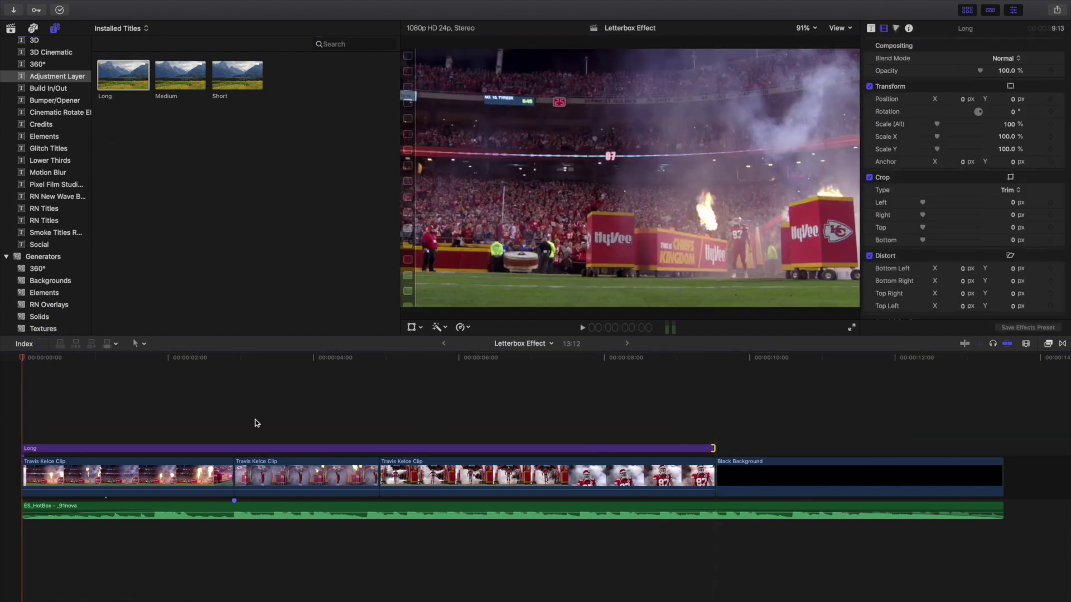
Step: Add Crop Top and Crop Bottom keyframes at 0 on the Long adjustment layer
click(10, 29)
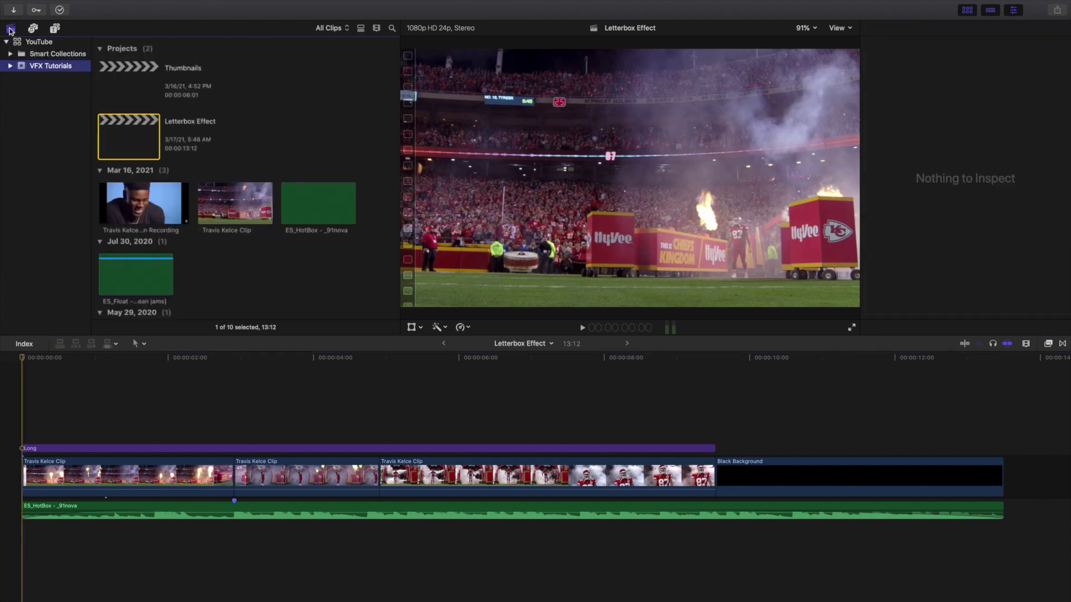
key(super+2)
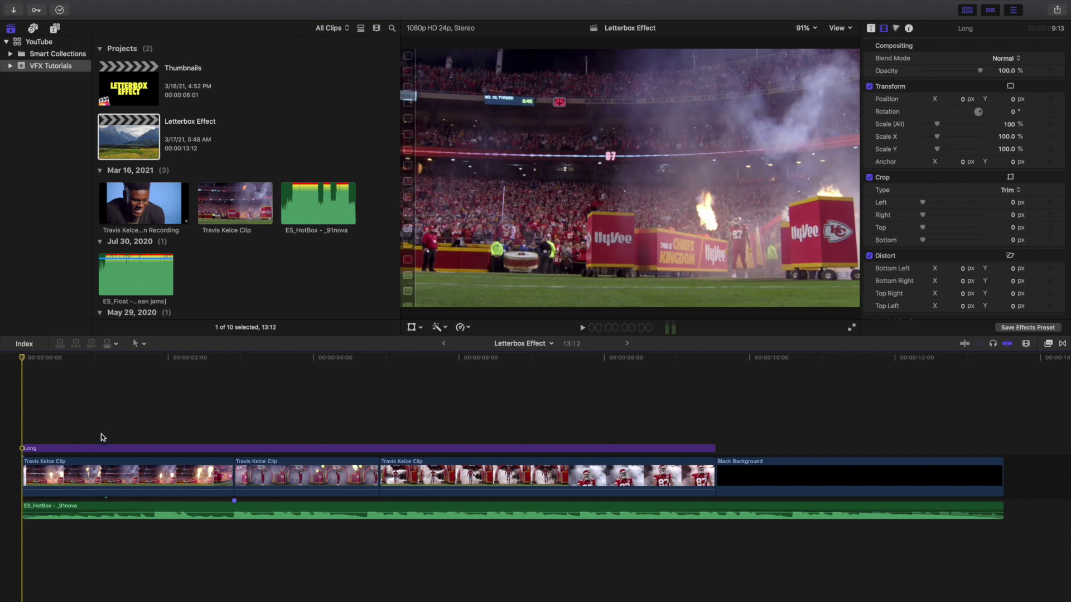
click(78, 449)
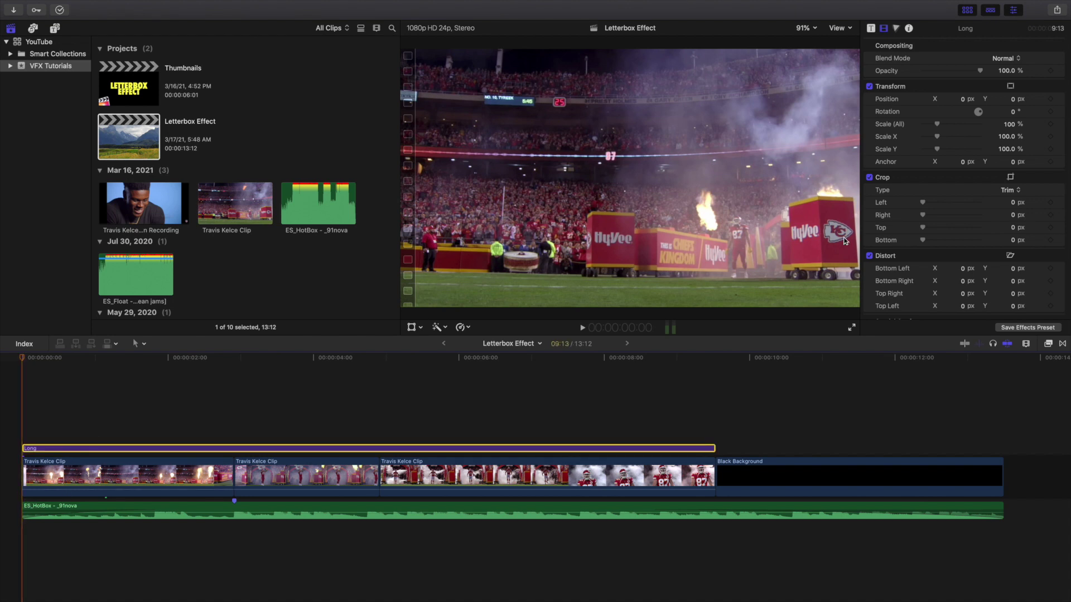
click(1051, 228)
click(1051, 240)
Step: Move the playhead to exactly 00:00:02:00 and reselect the Long layer
click(130, 424)
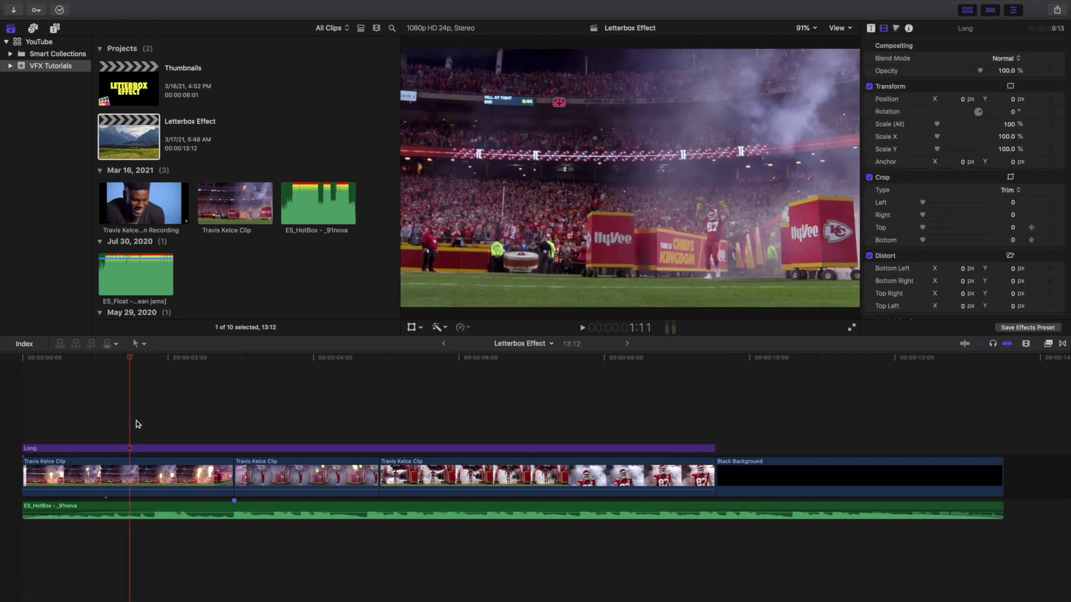
click(195, 426)
key(Left)
key(Left)
key(Left)
key(Left)
key(Left)
key(Left)
key(Left)
key(Left)
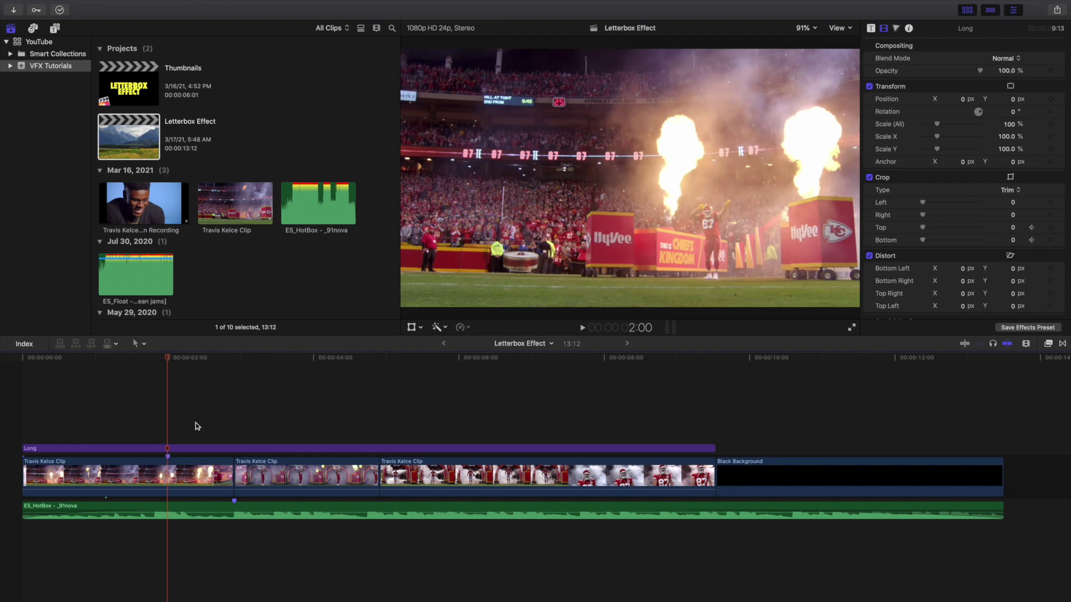
click(168, 449)
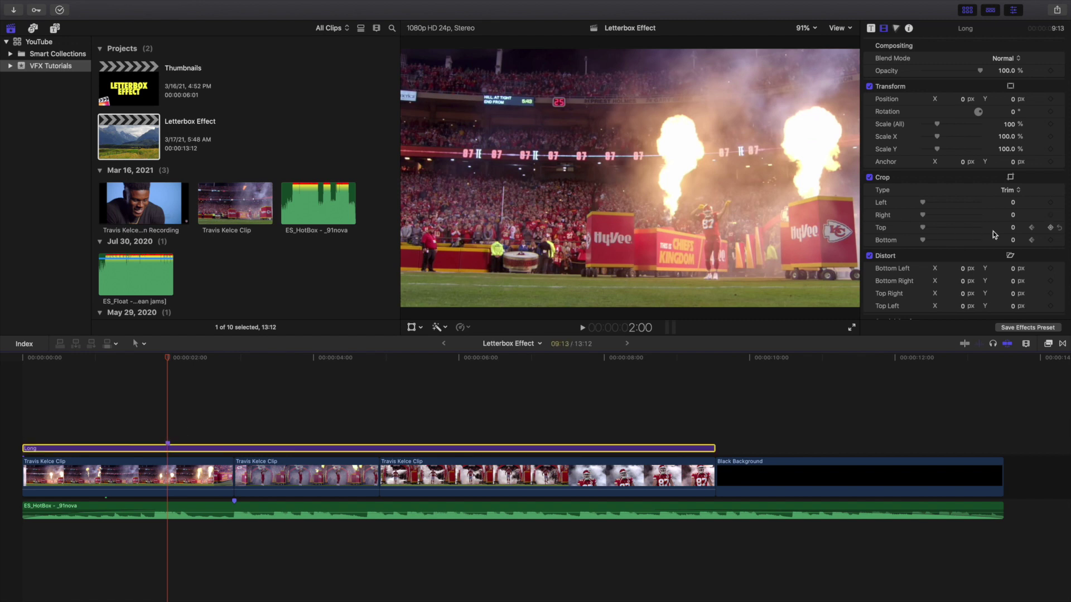
Step: Set Crop Top and Crop Bottom to 130 at two seconds, then play the animated bars from the start
click(1012, 227)
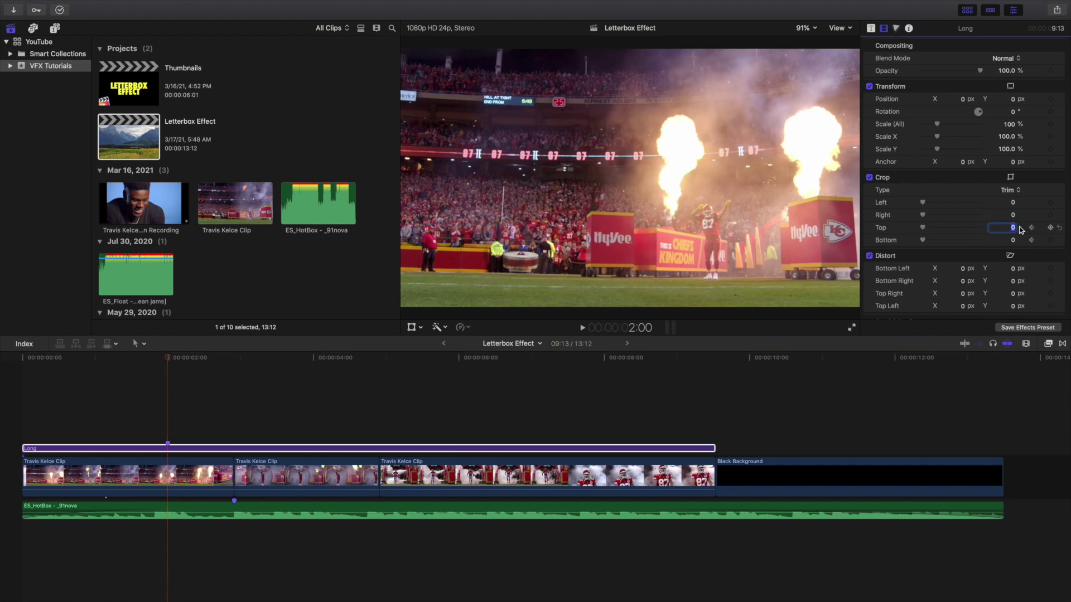
text(130)
key(Return)
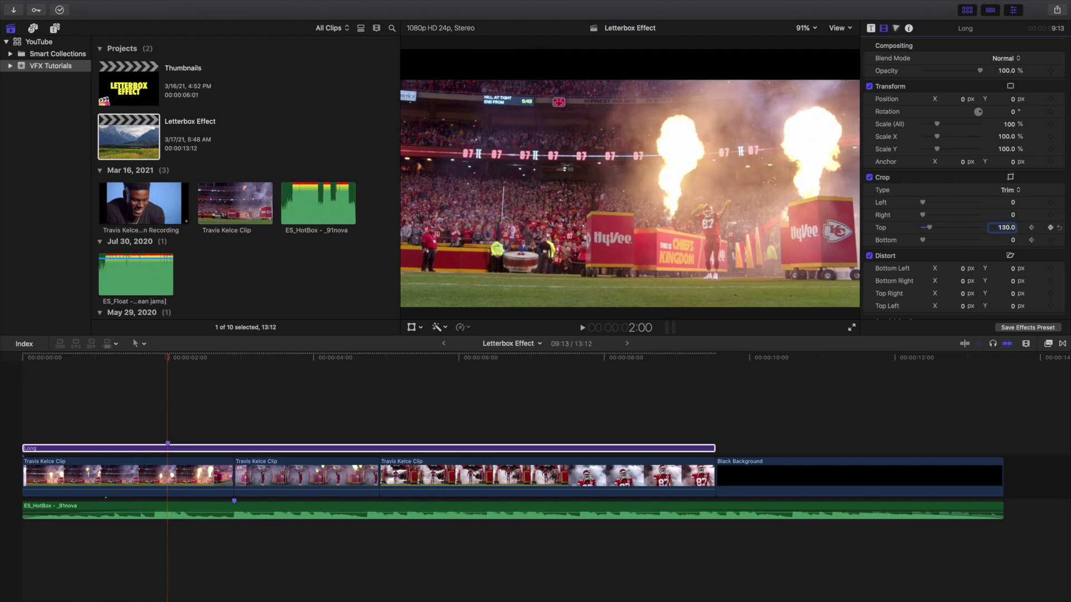
click(1016, 241)
text(130)
key(Return)
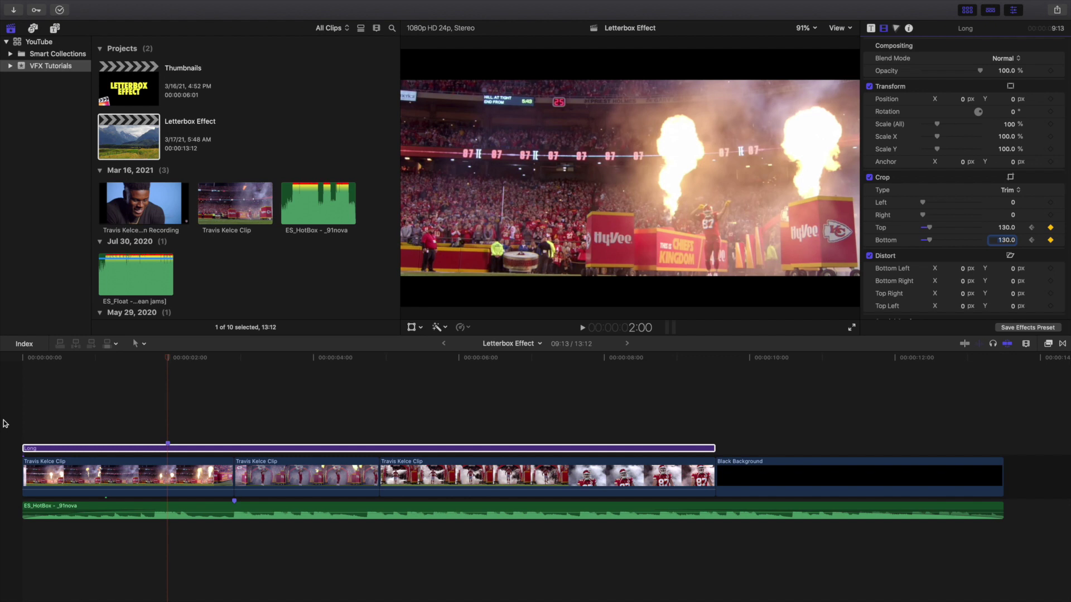
click(4, 424)
key(space)
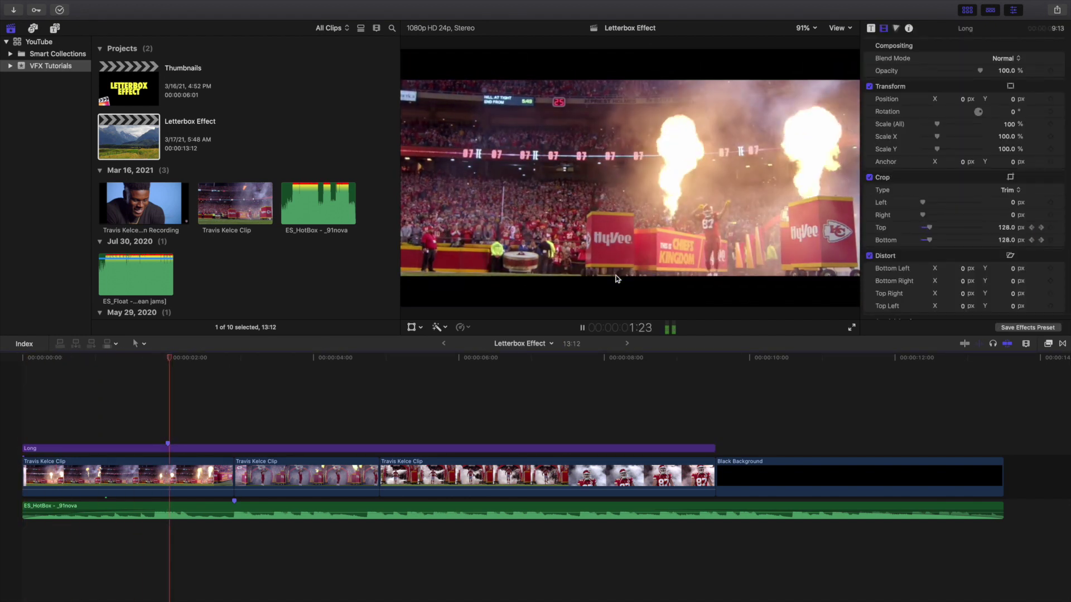
key(space)
key(Home)
key(space)
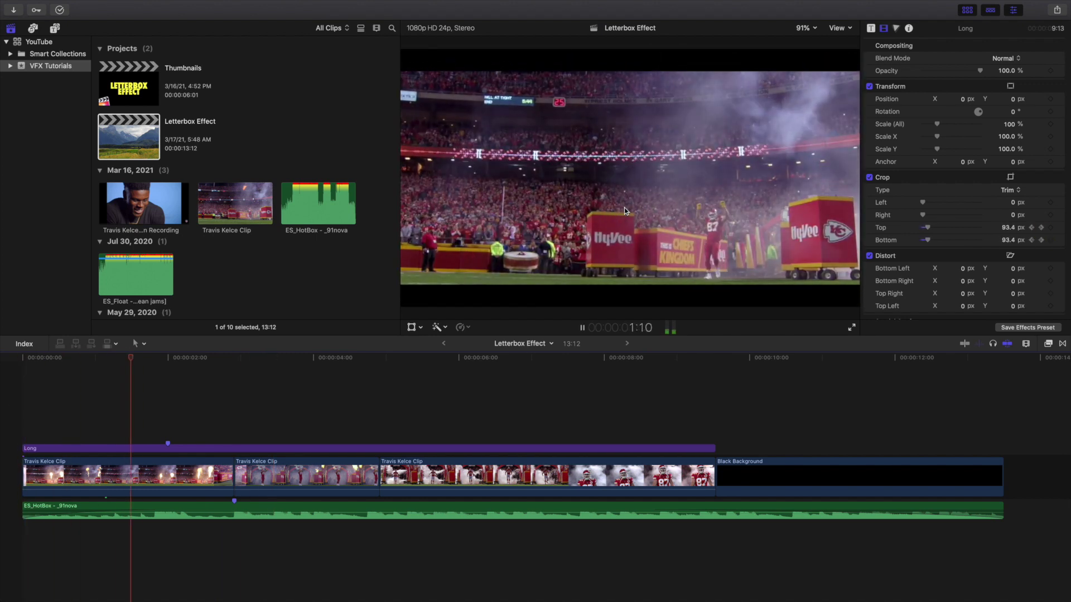
key(space)
key(Home)
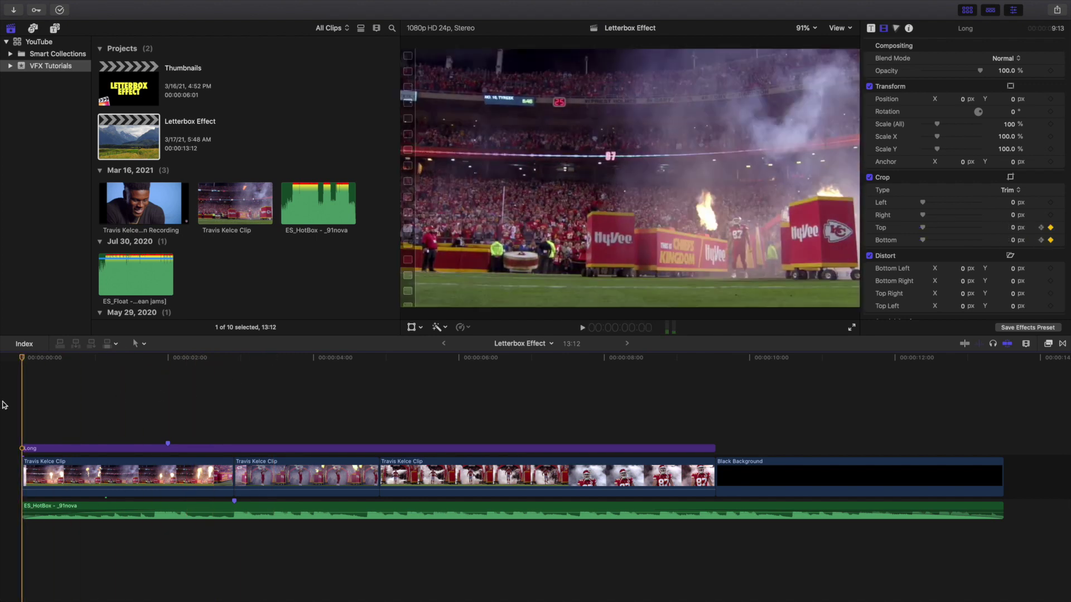
click(50, 449)
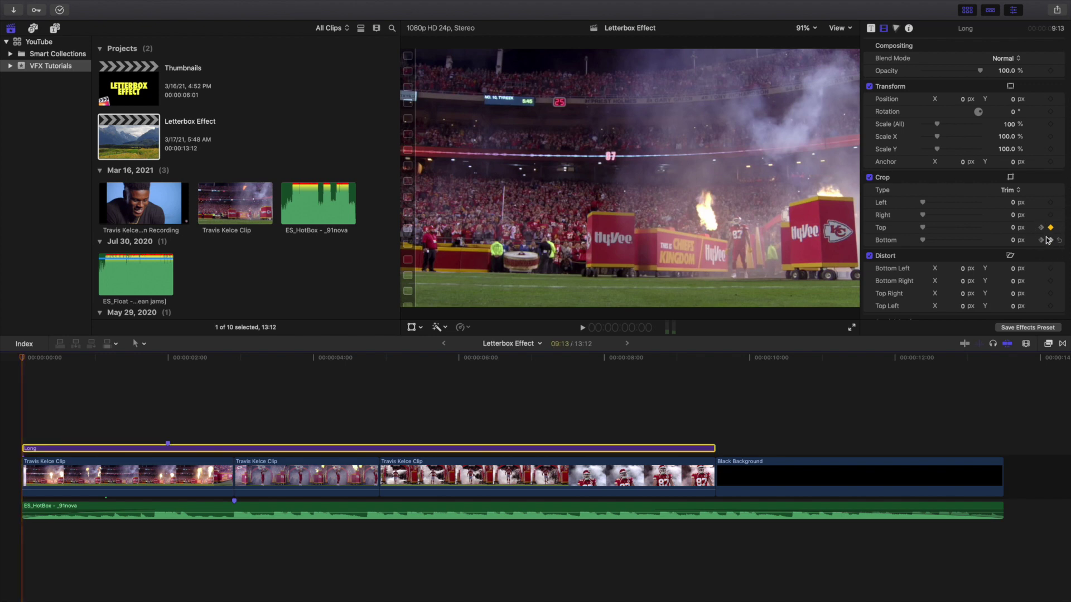
key(space)
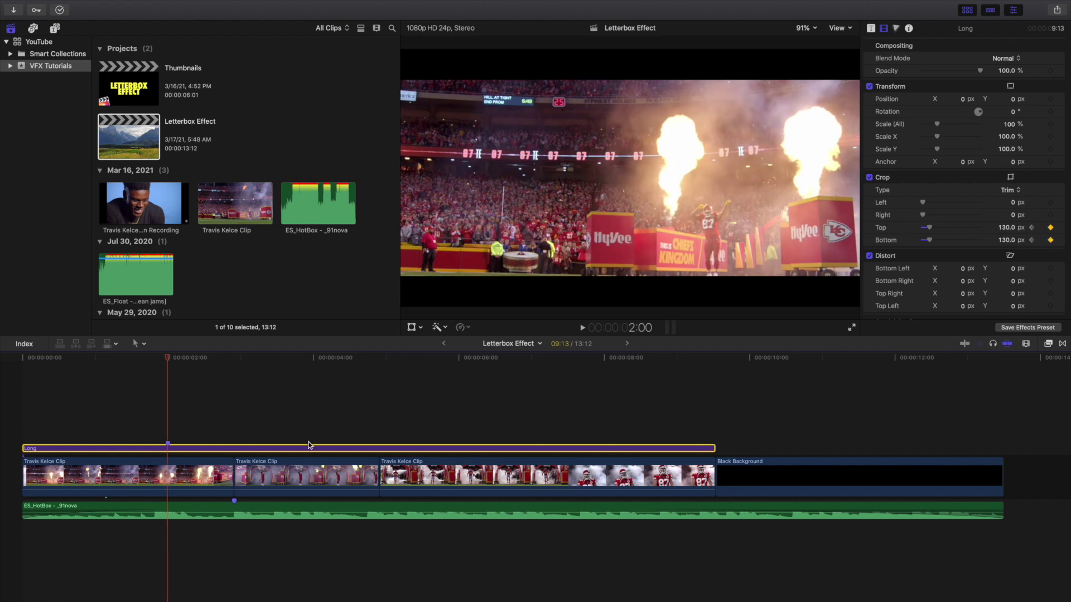
Step: Reset the Long layer's Crop Top and Bottom values to 0
key(Delete)
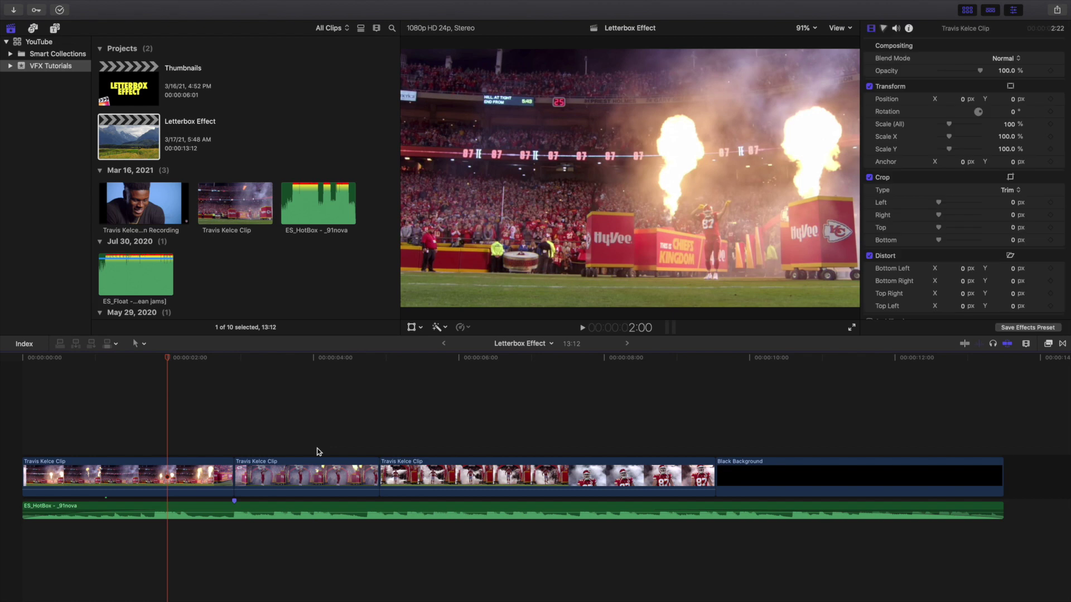
key(super+z)
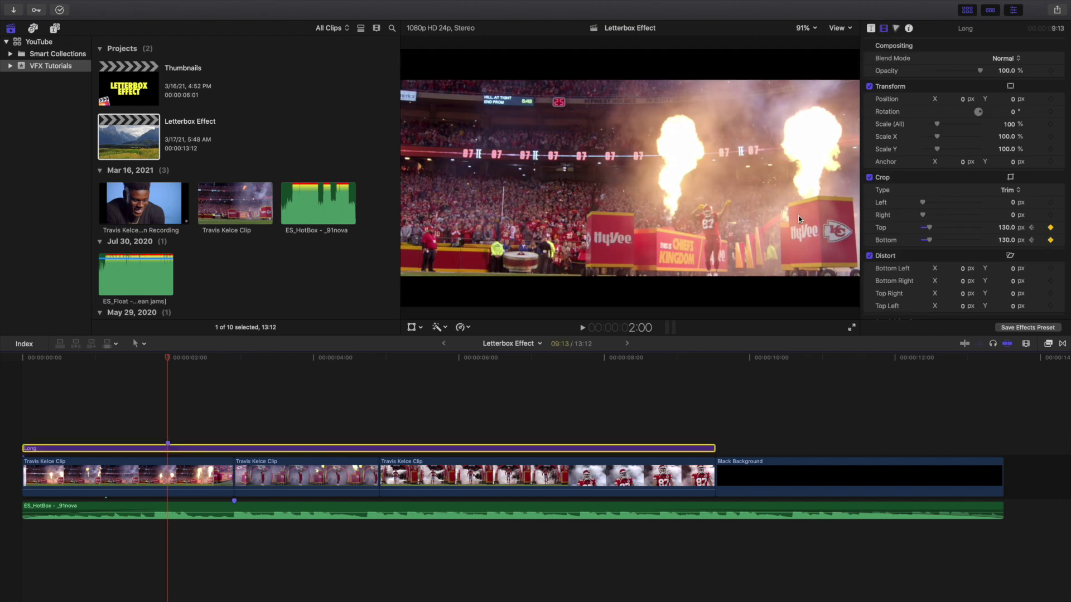
click(1059, 228)
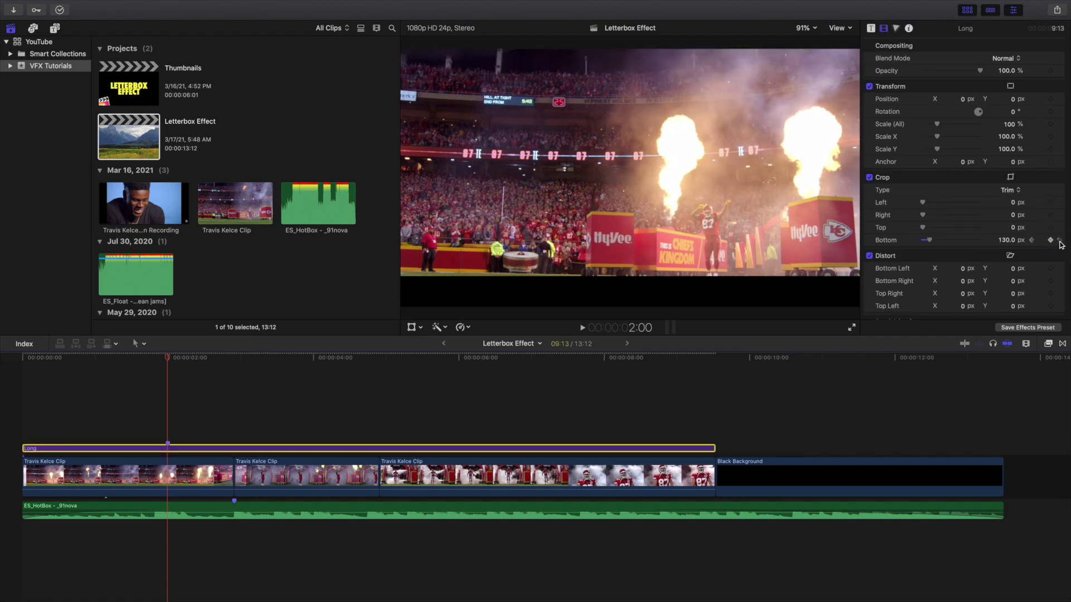
click(1059, 241)
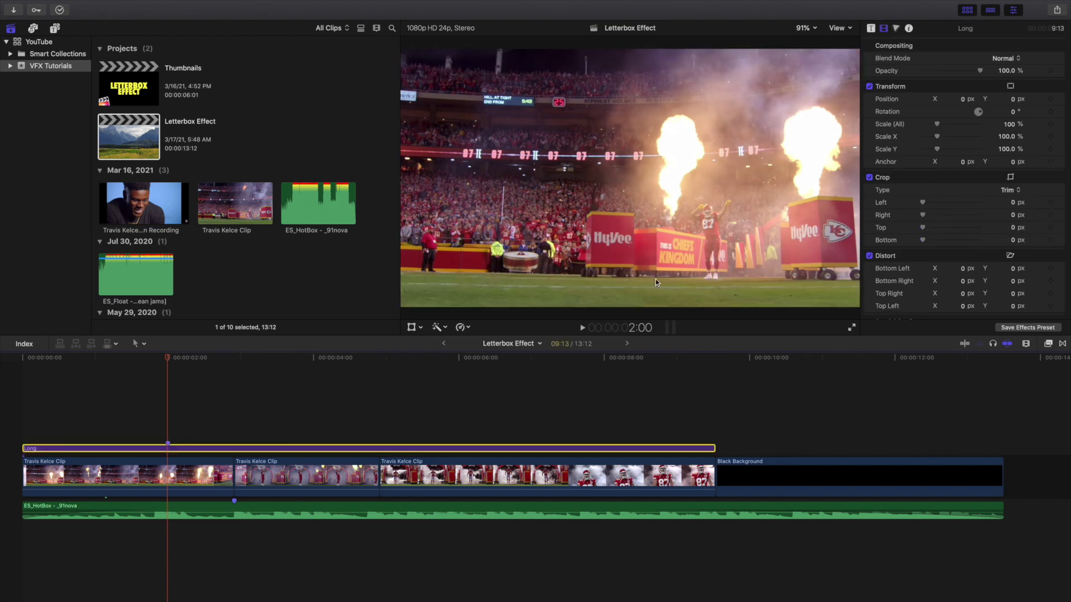
Step: Delete the Long clip's keyframe, deselect the layer, and show the Effects browser
right_click(168, 444)
click(192, 522)
click(16, 438)
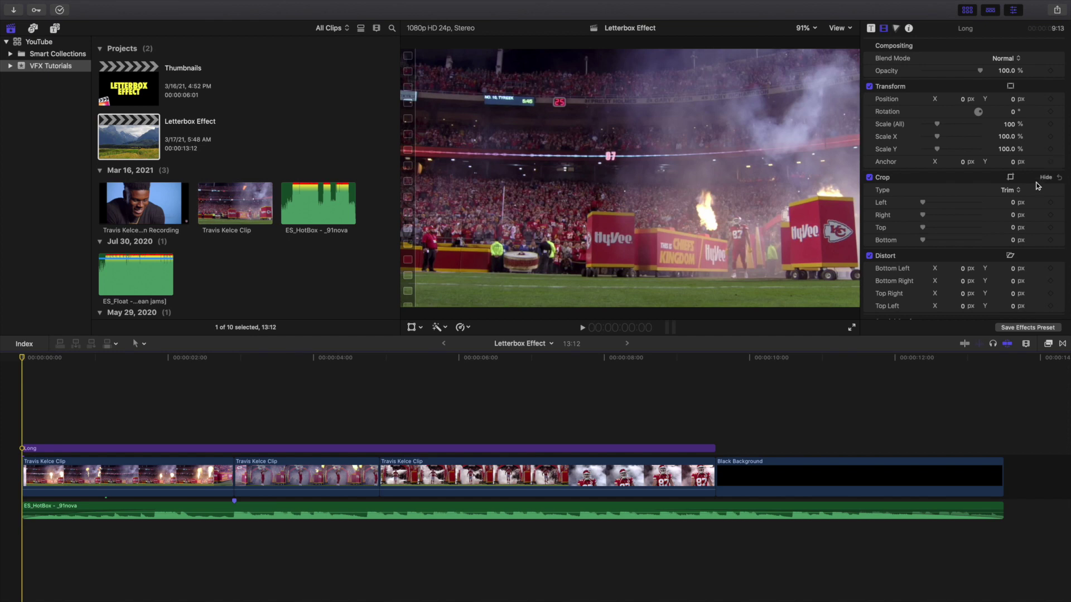
click(1049, 344)
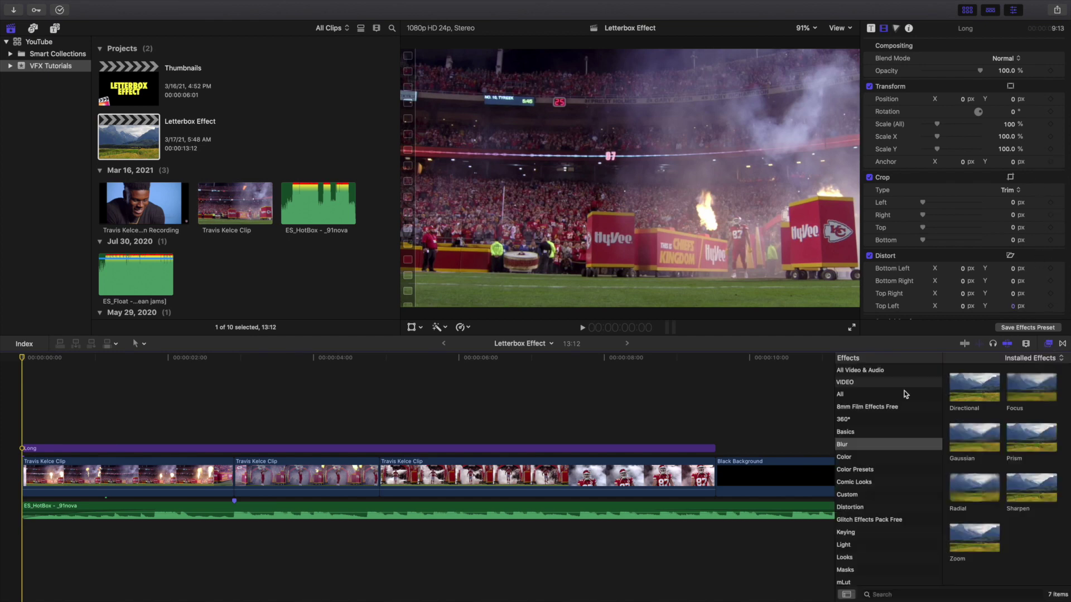
Step: Search all effects for 'etter' and drop Letterbox onto the Long adjustment layer
click(860, 395)
click(898, 593)
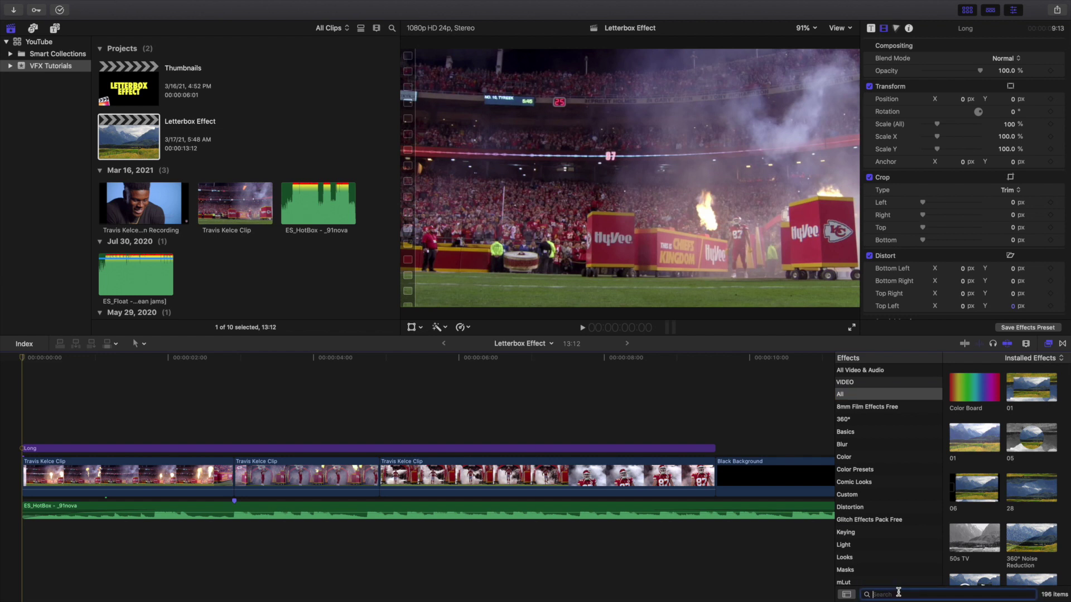
text(etterbox)
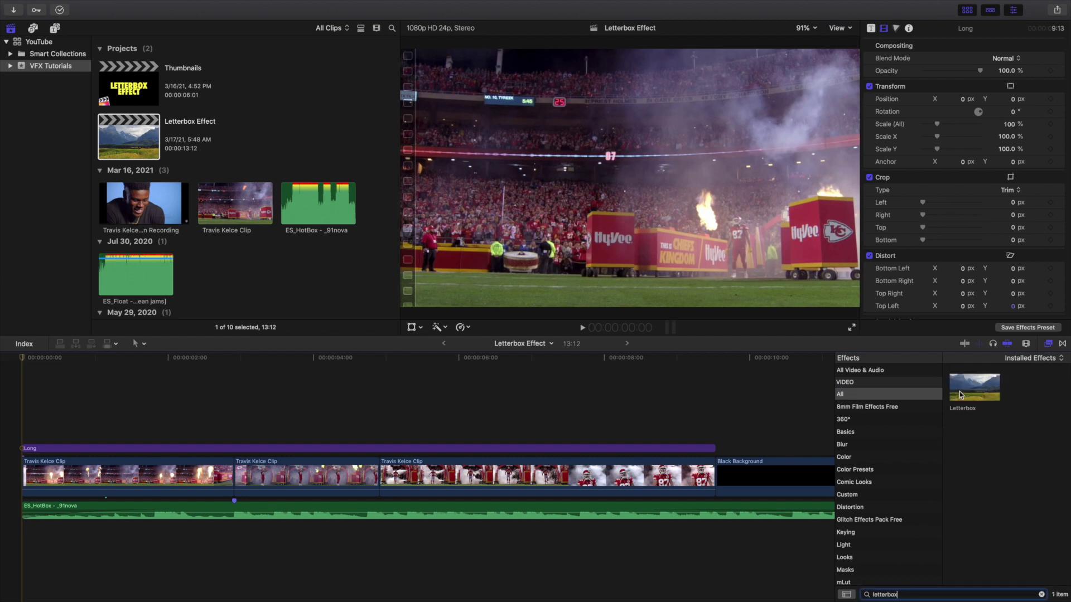
drag(966, 388, 693, 451)
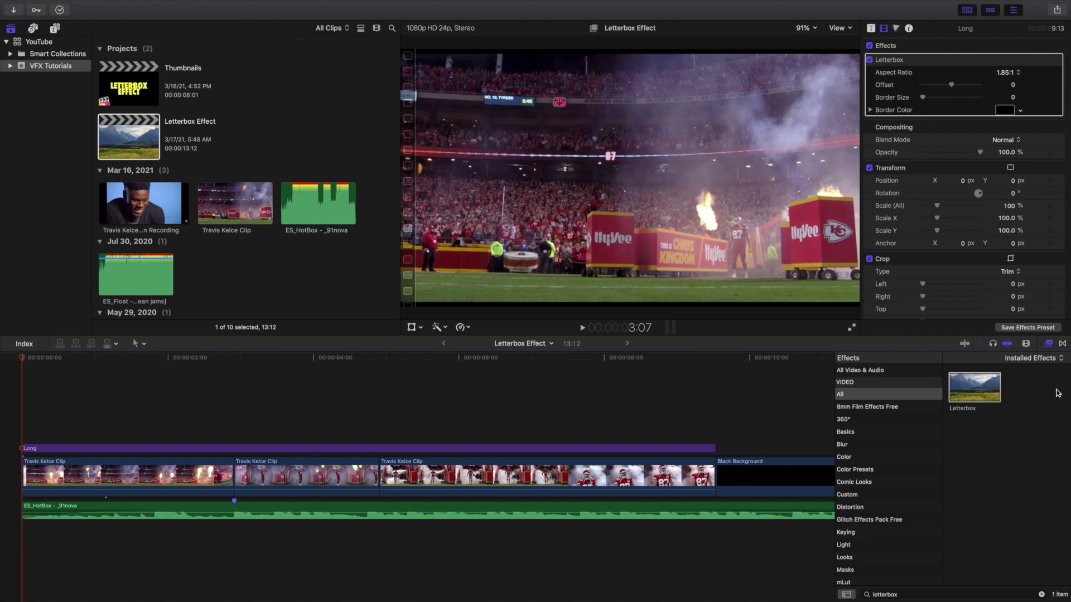
click(1050, 344)
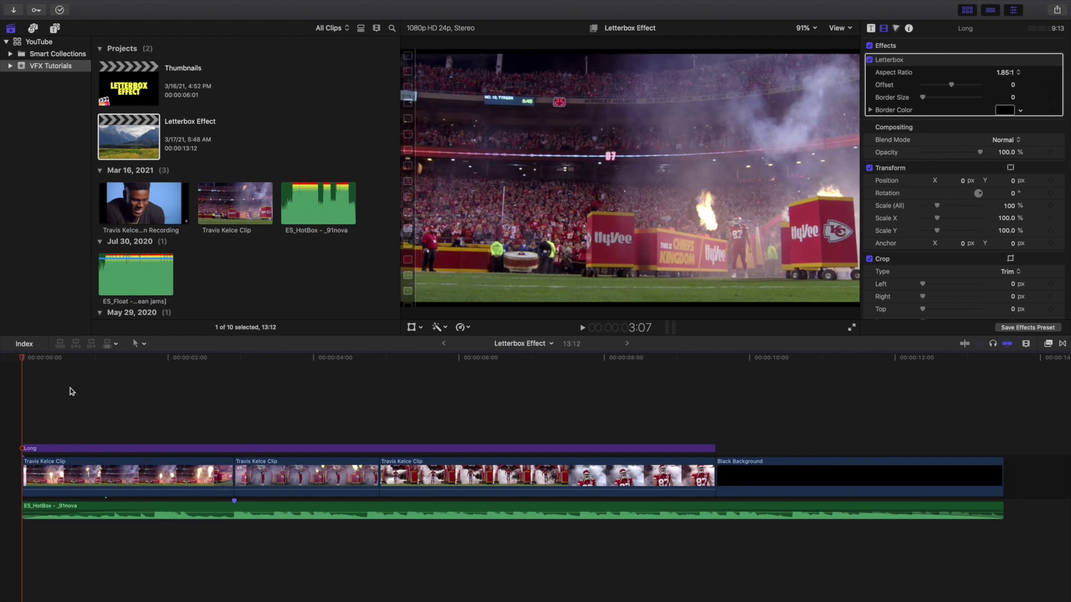
Step: Try a Letterbox Offset of 0.77 on the Long layer, undo it, and show the aspect ratio choices
click(106, 449)
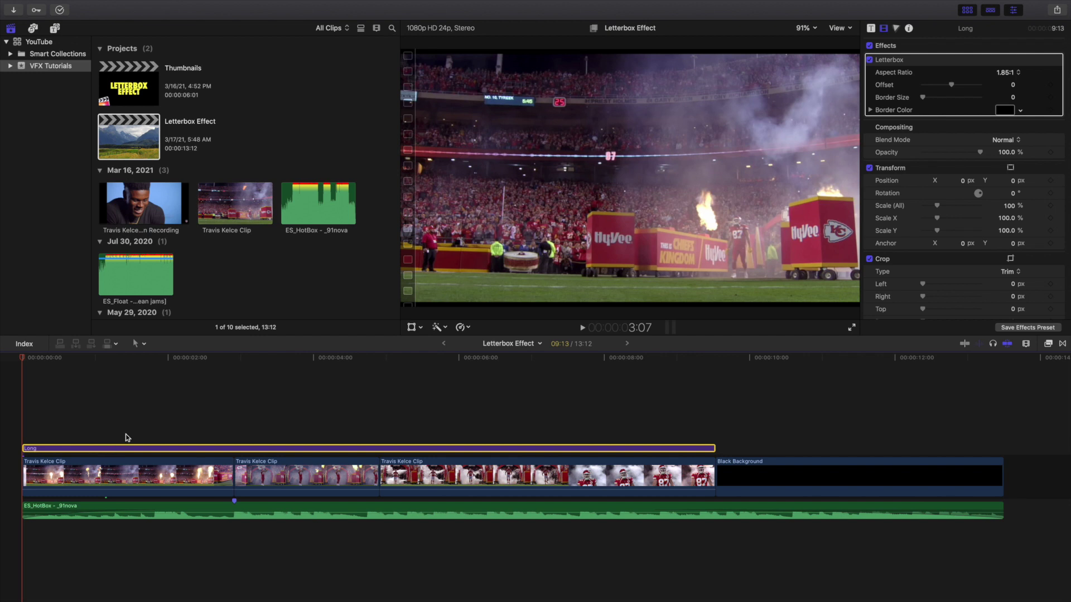
drag(953, 85, 993, 103)
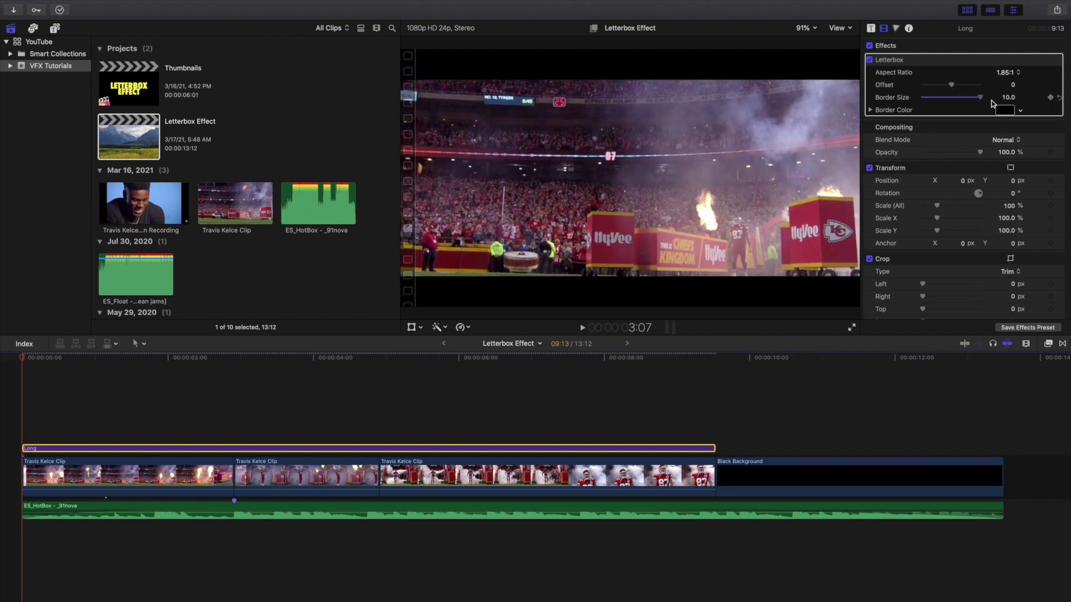
key(super+z)
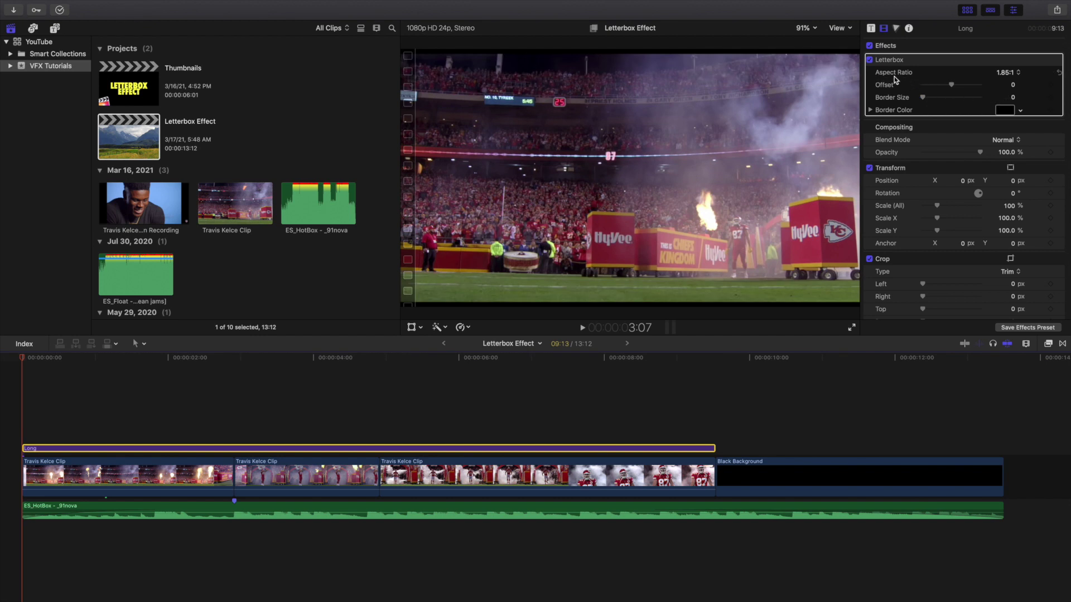
click(1007, 74)
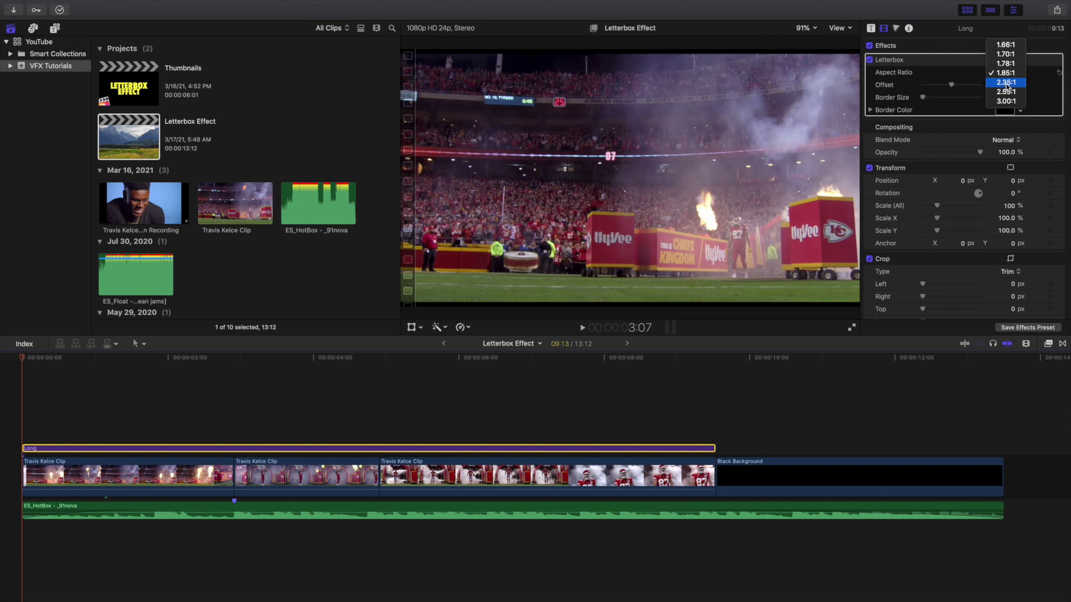
Step: Choose a 2.35:1 Letterbox aspect ratio, trying several Offset values before returning Offset to 0
click(1007, 82)
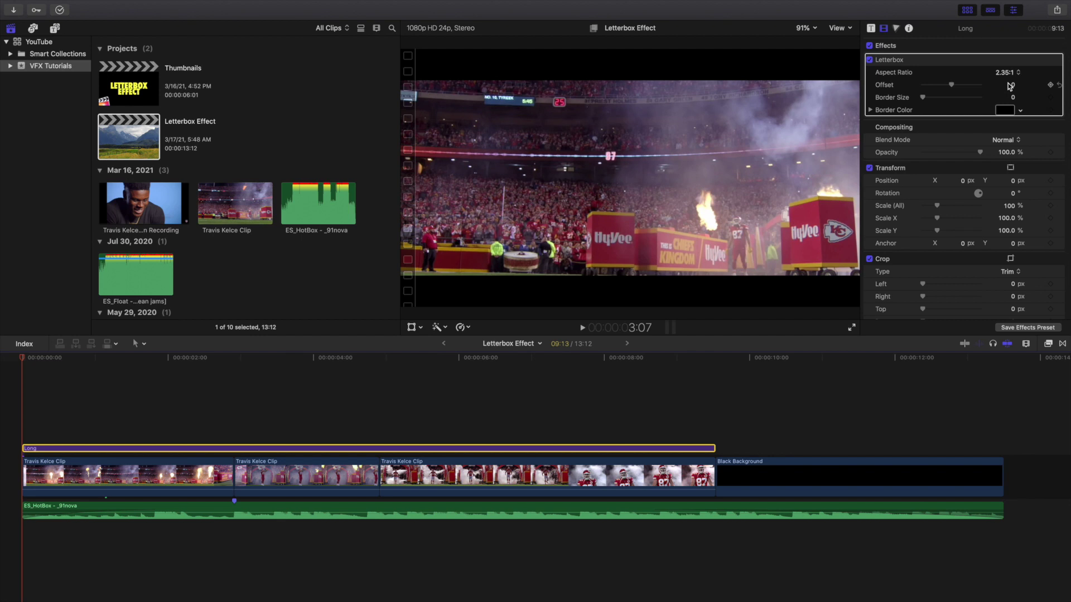
drag(951, 86, 975, 87)
drag(968, 87, 904, 85)
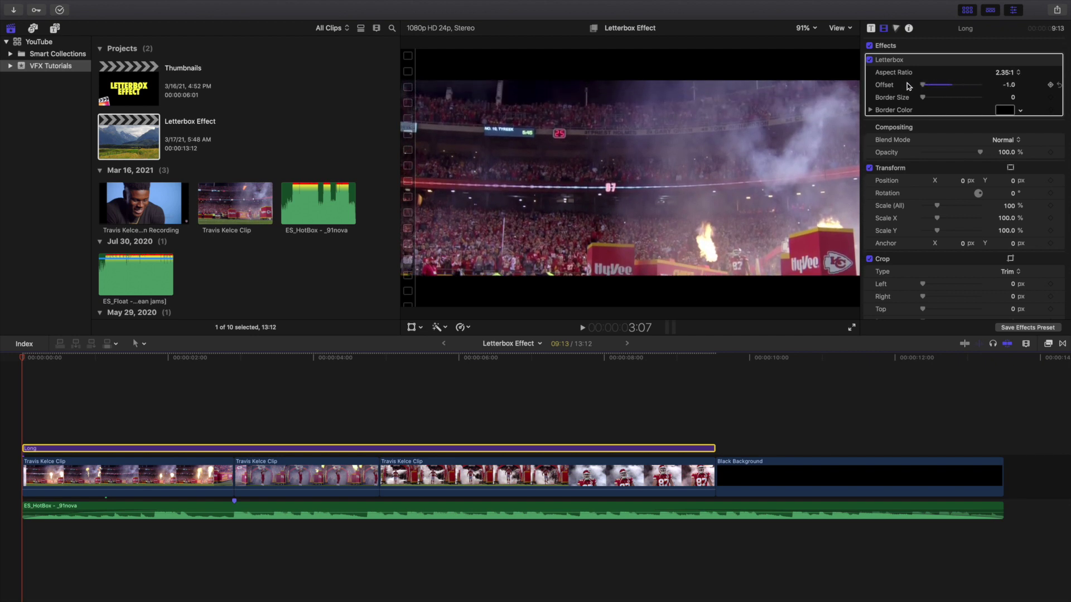
drag(922, 85, 952, 89)
key(super+z)
key(super+shift+z)
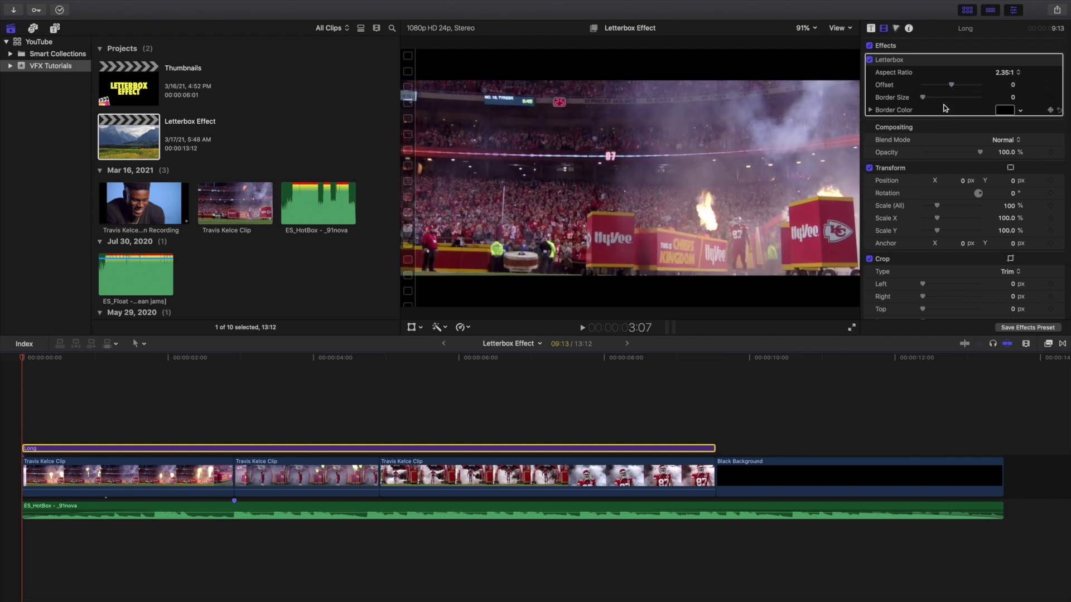
drag(950, 84, 990, 99)
key(super+z)
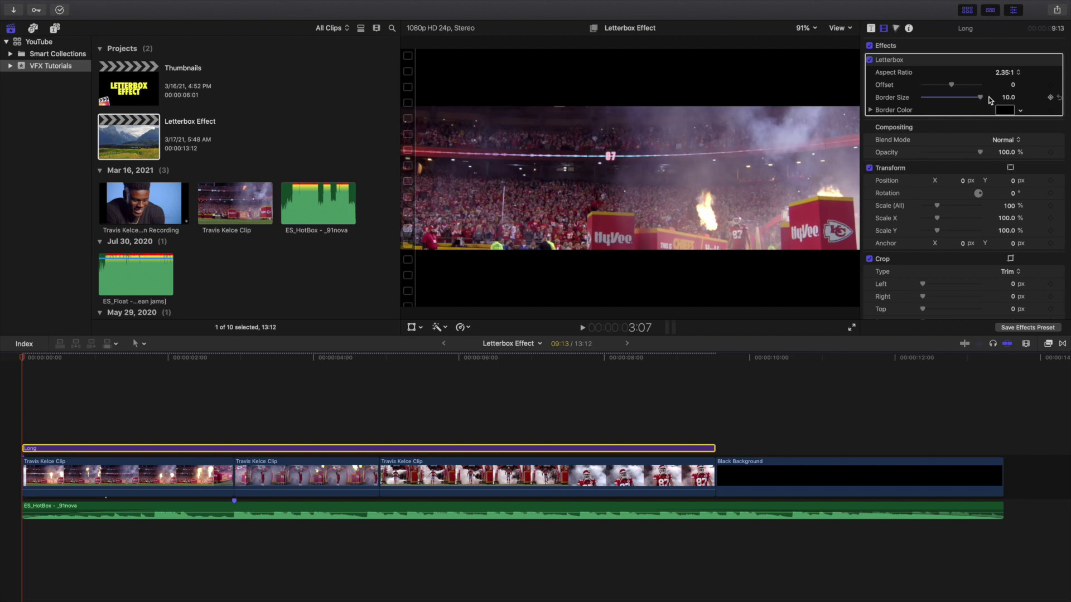
key(super+z)
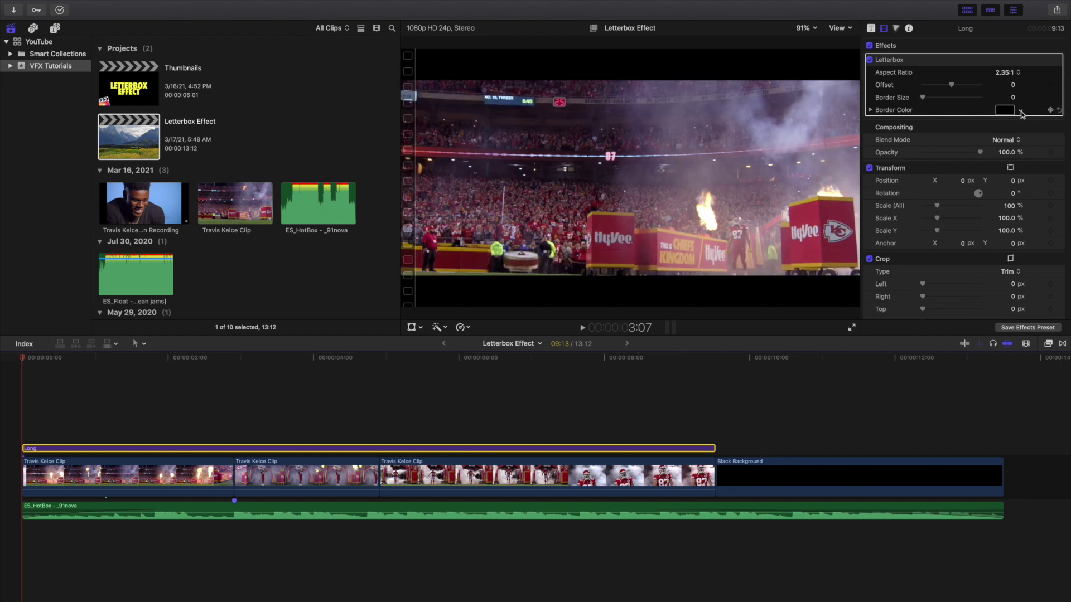
click(5, 431)
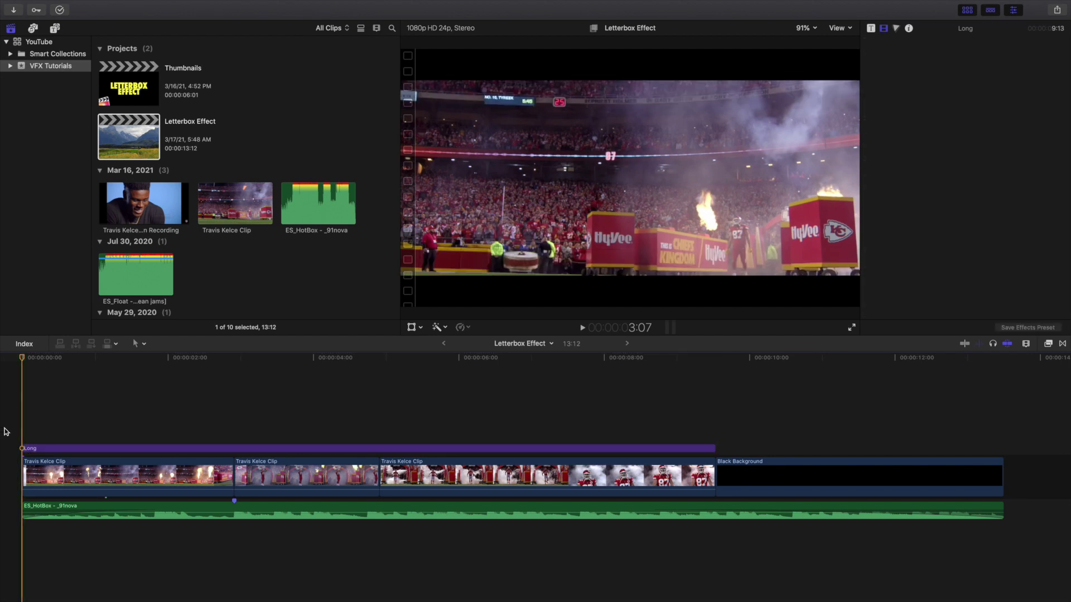
key(space)
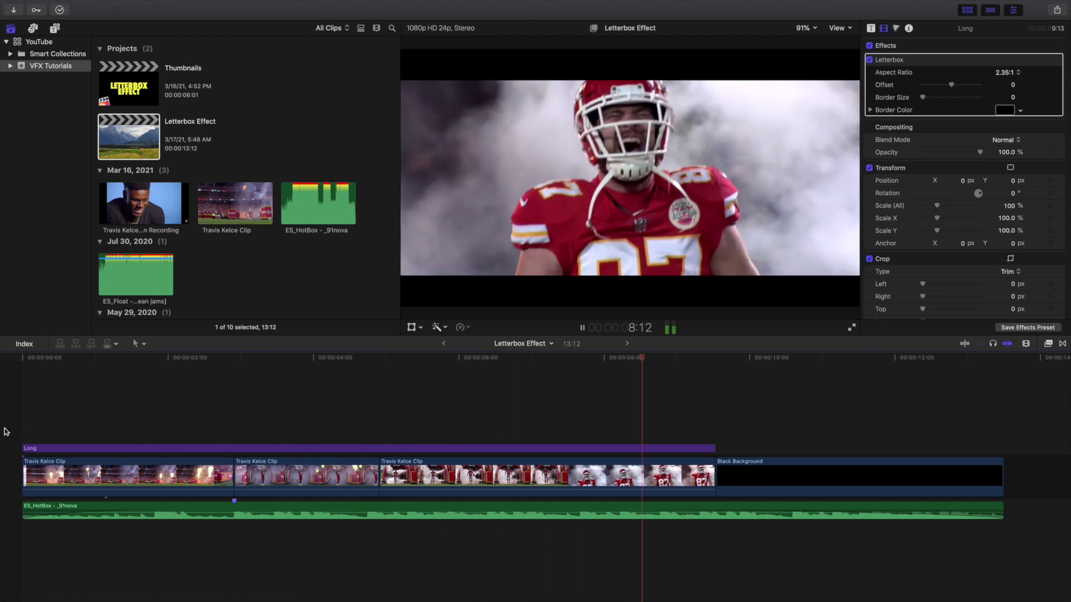
key(space)
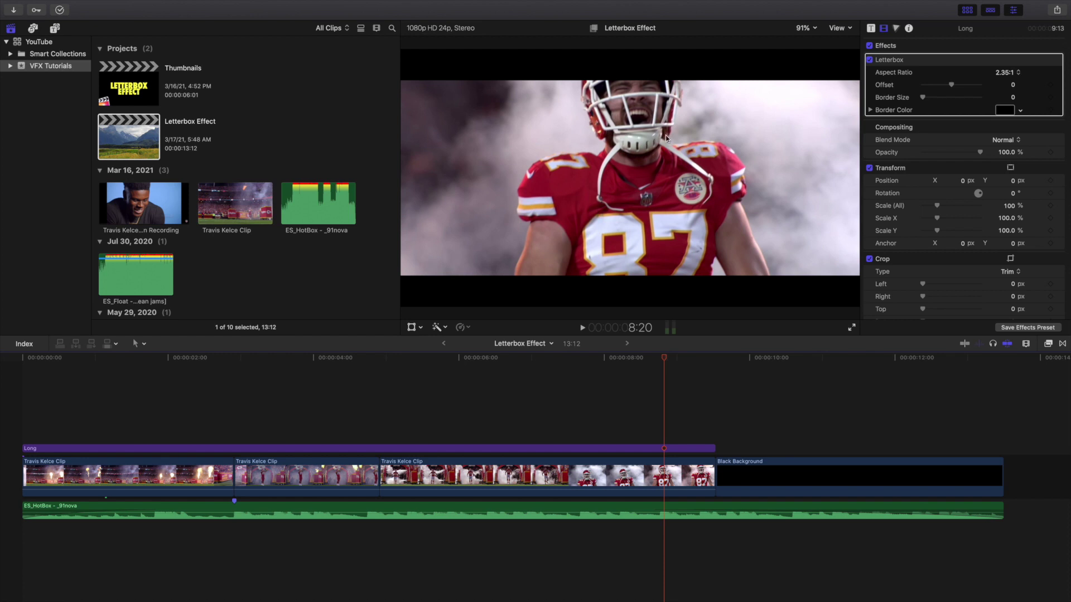
drag(951, 85, 915, 88)
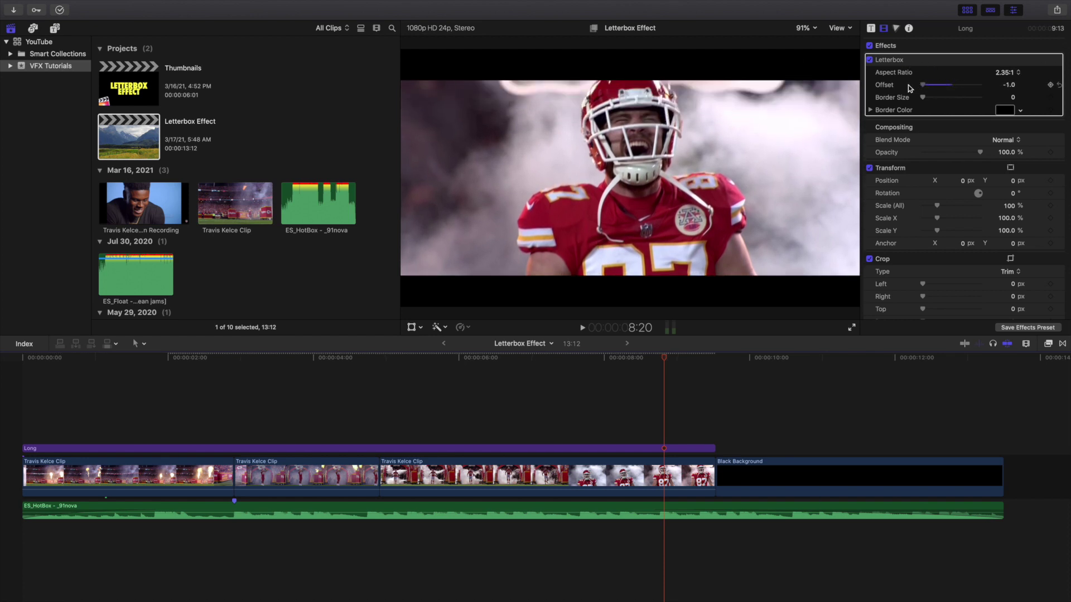
key(super+z)
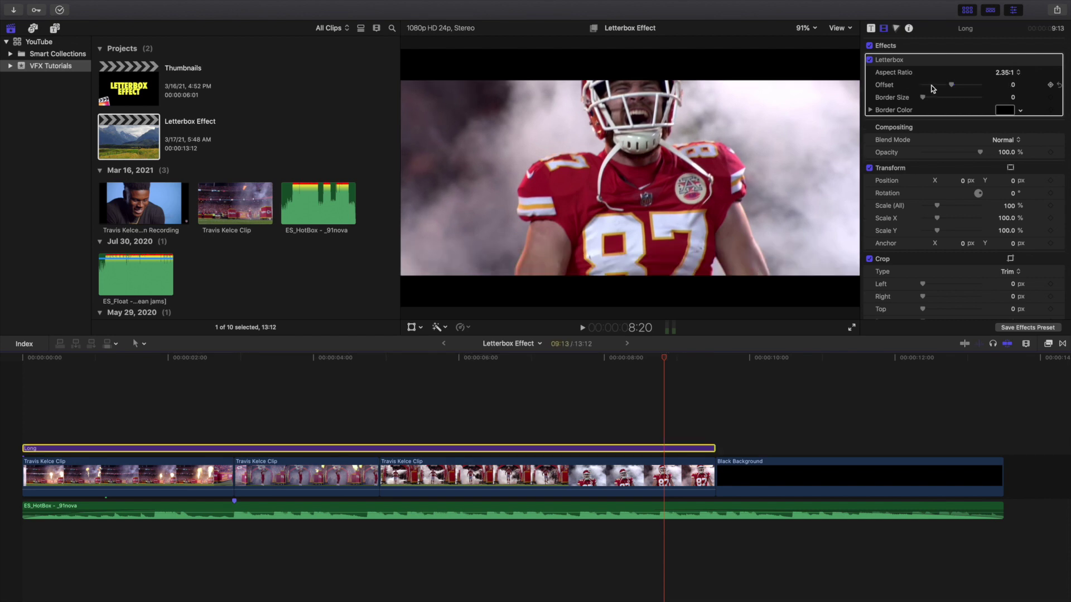
Step: Play back the letterboxed edit twice from the start of the timeline
click(3, 440)
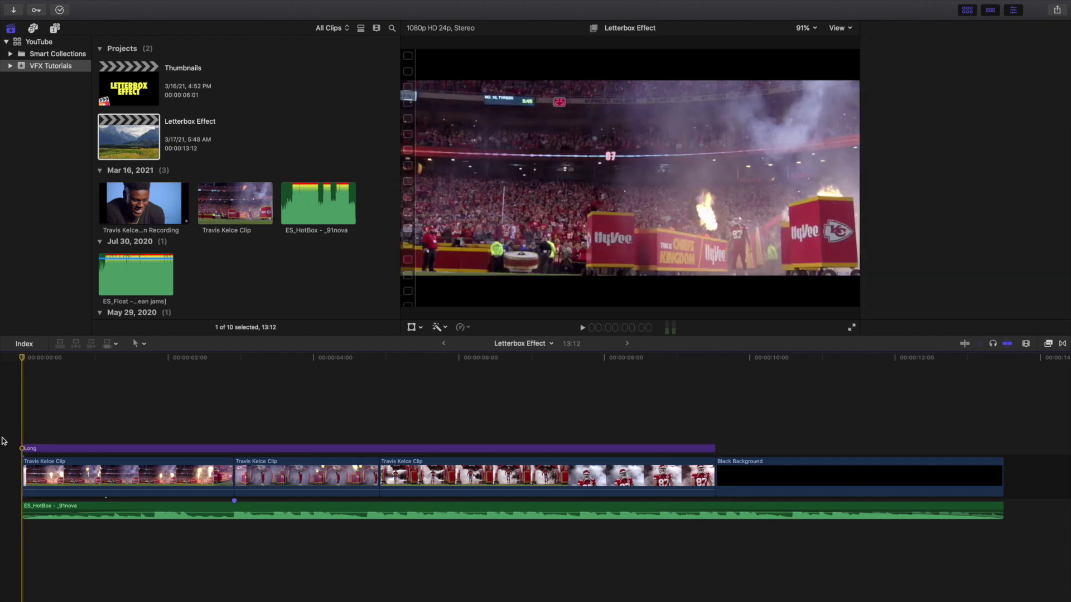
key(space)
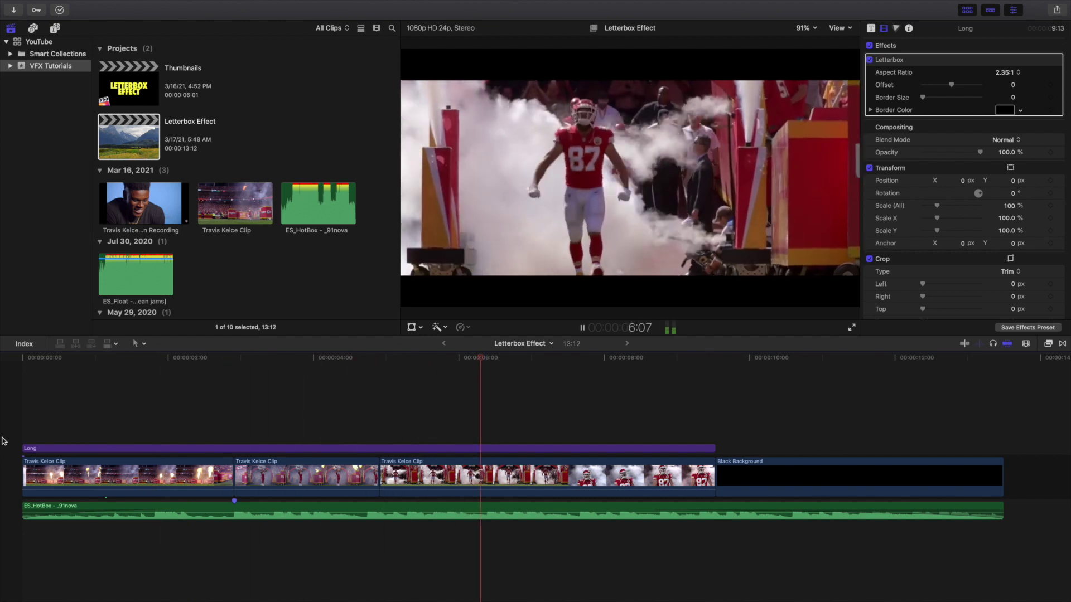
key(space)
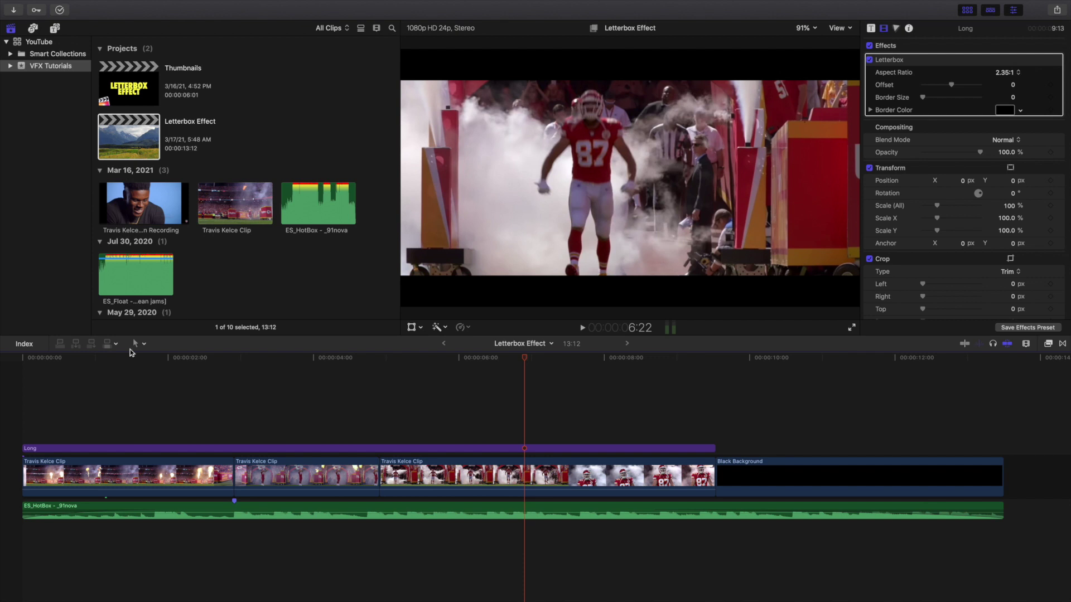
key(Home)
key(space)
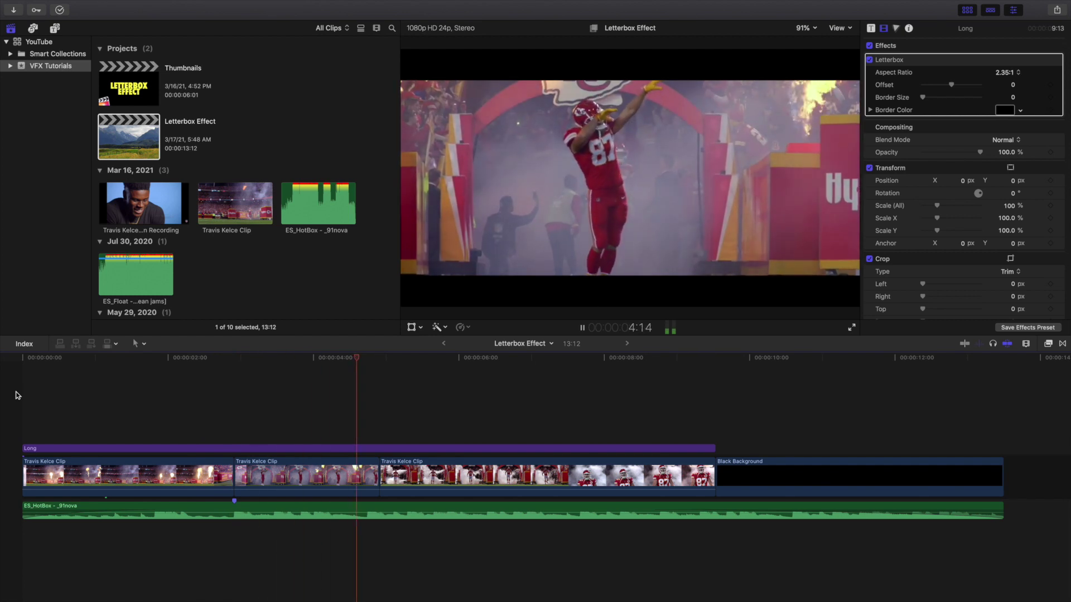
key(space)
key(Home)
Step: Delete the Letterbox effect from the Long adjustment layer
click(44, 448)
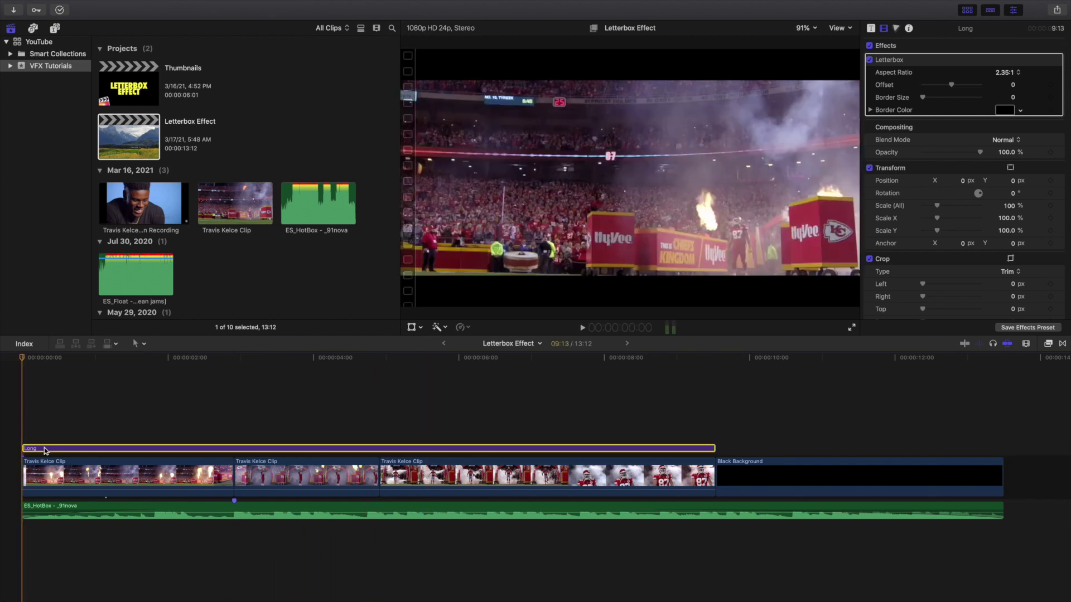
click(905, 60)
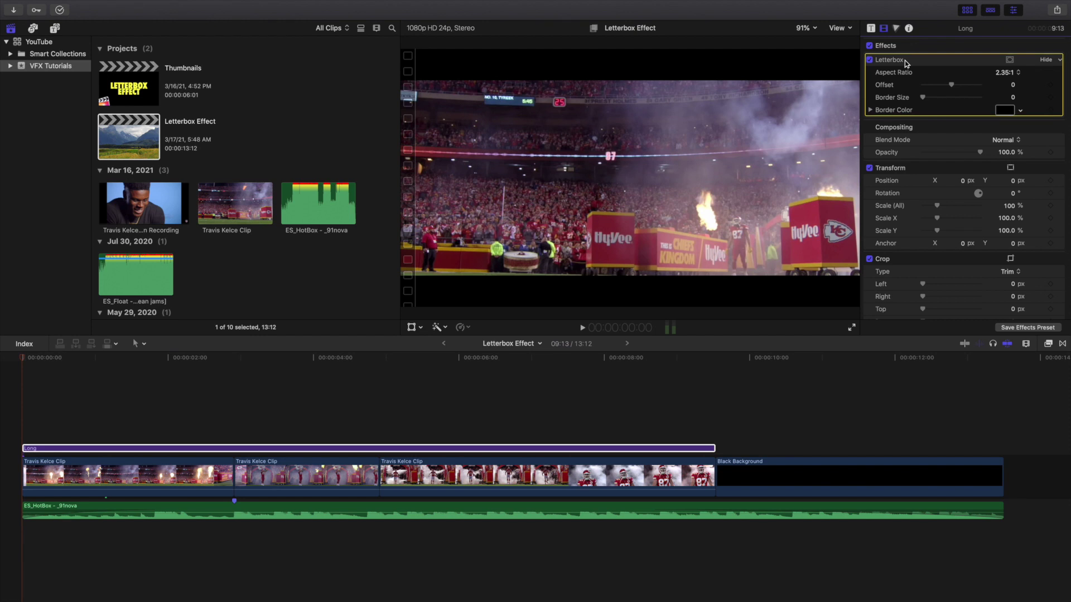
key(Delete)
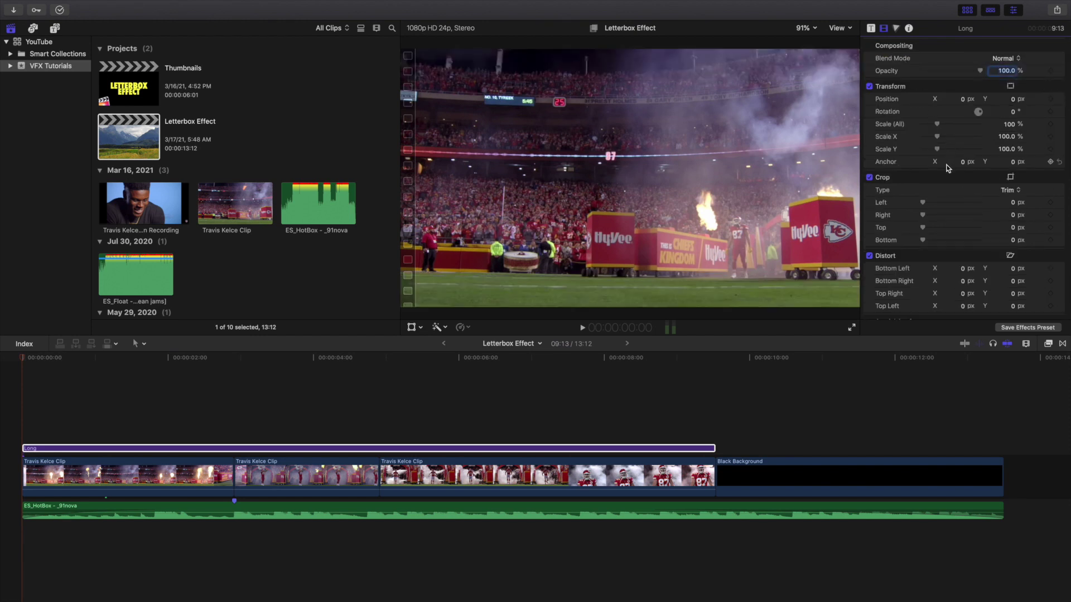
drag(923, 229, 950, 229)
click(1007, 228)
text(13)
key(Return)
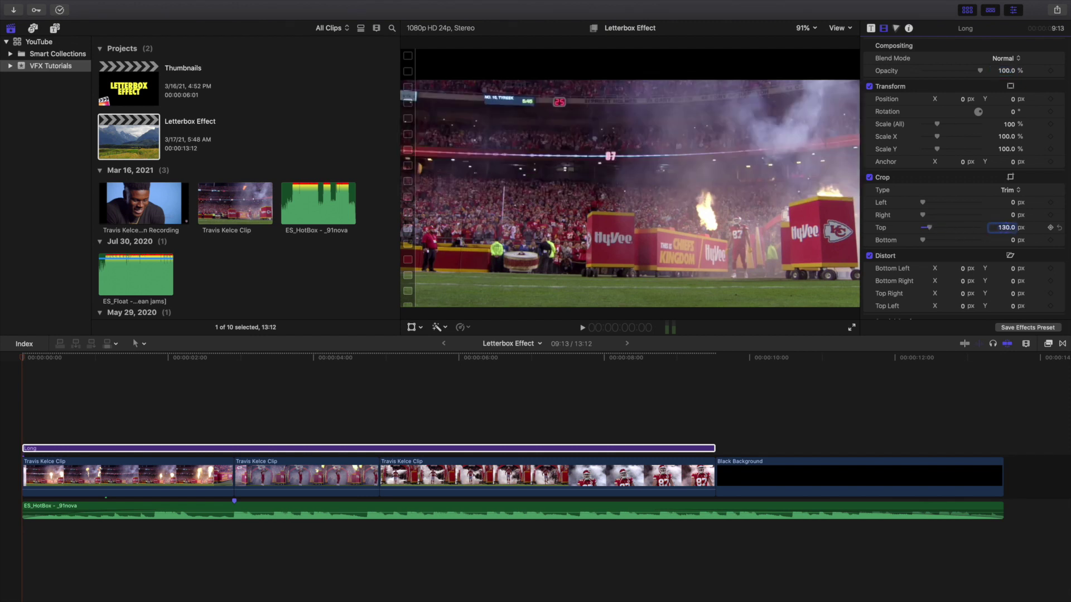
text(0)
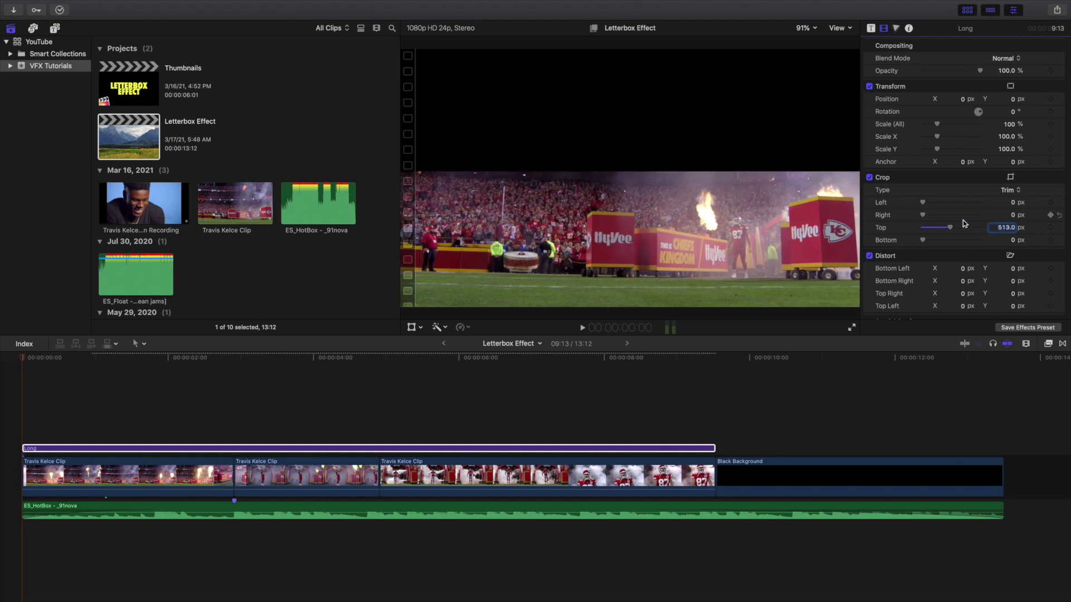
key(Return)
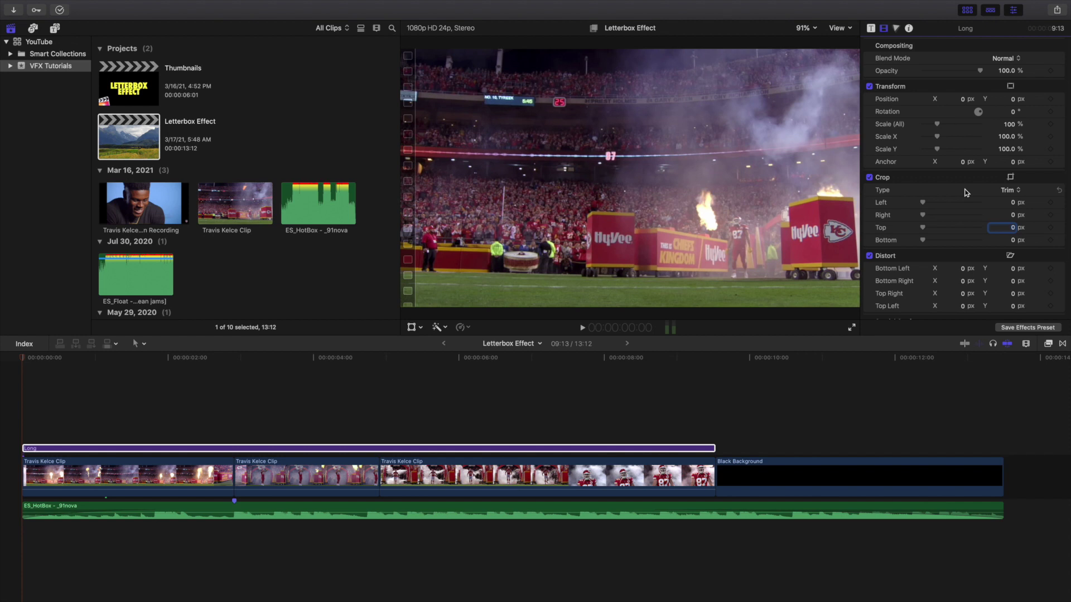
Step: Drag Letterbox onto the Long layer again and set its aspect ratio to 2.35:1
click(1049, 343)
drag(974, 387, 685, 445)
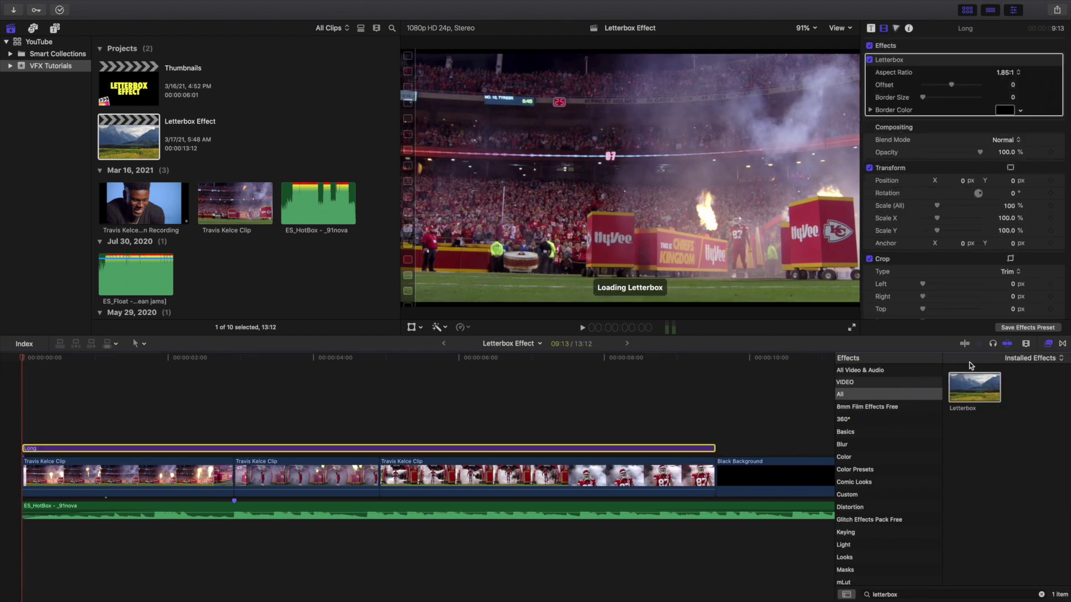
click(1043, 344)
click(1006, 73)
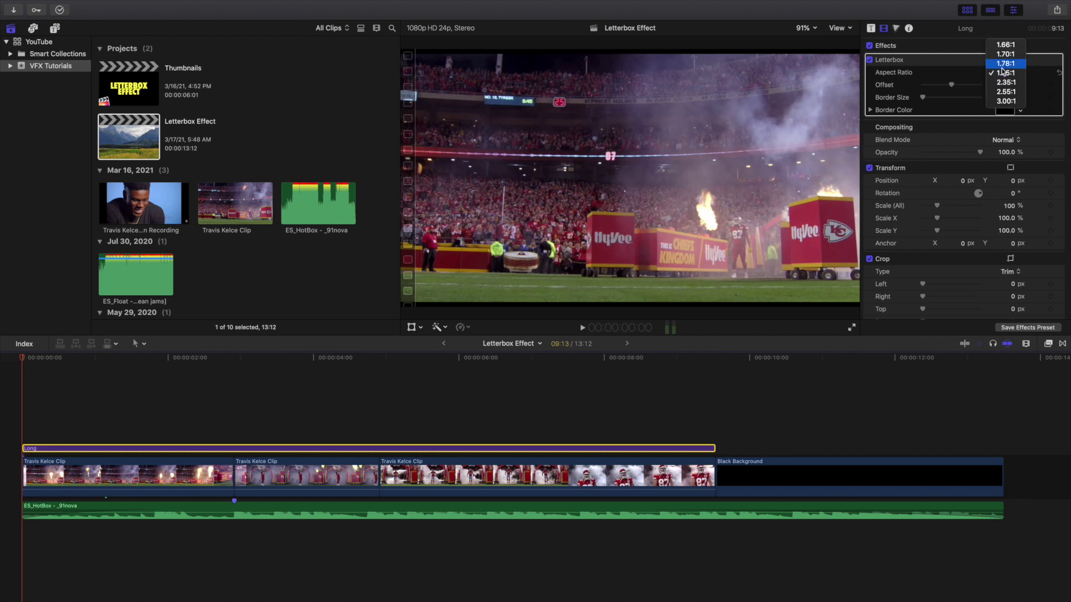
click(1006, 82)
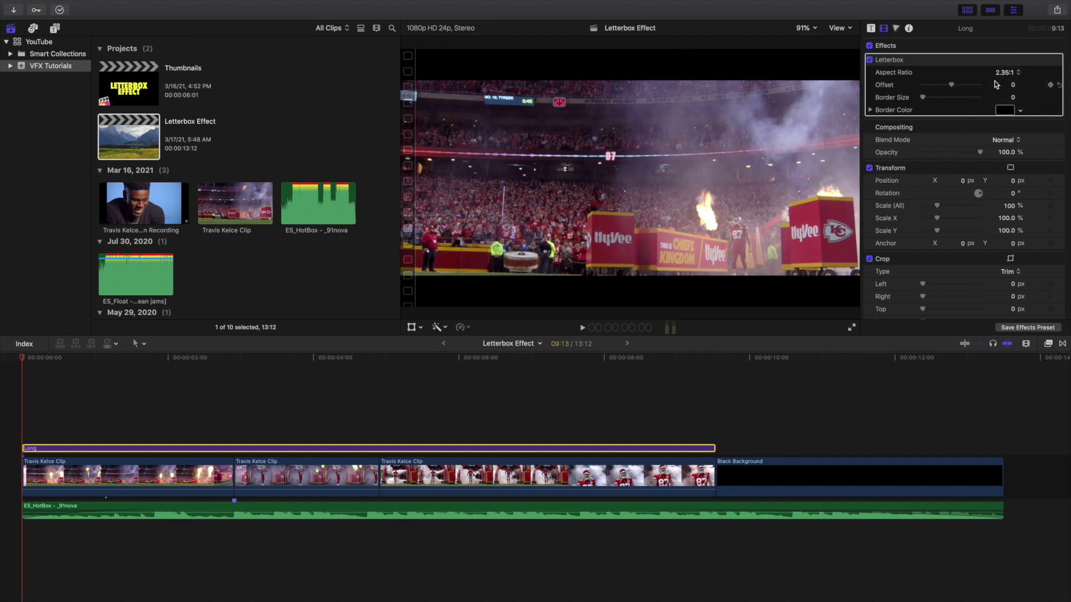
click(9, 428)
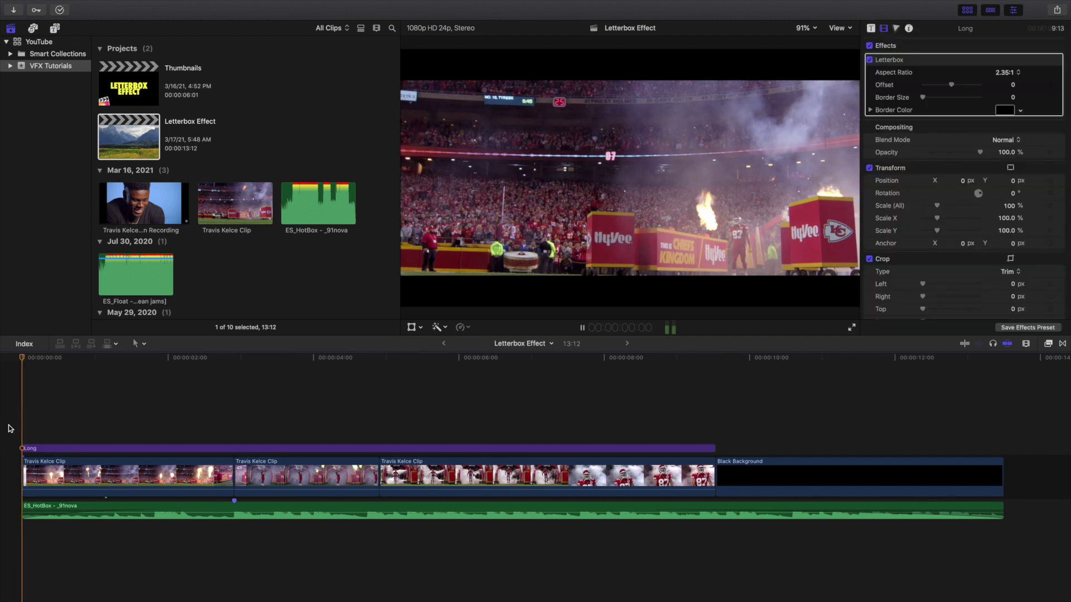
key(space)
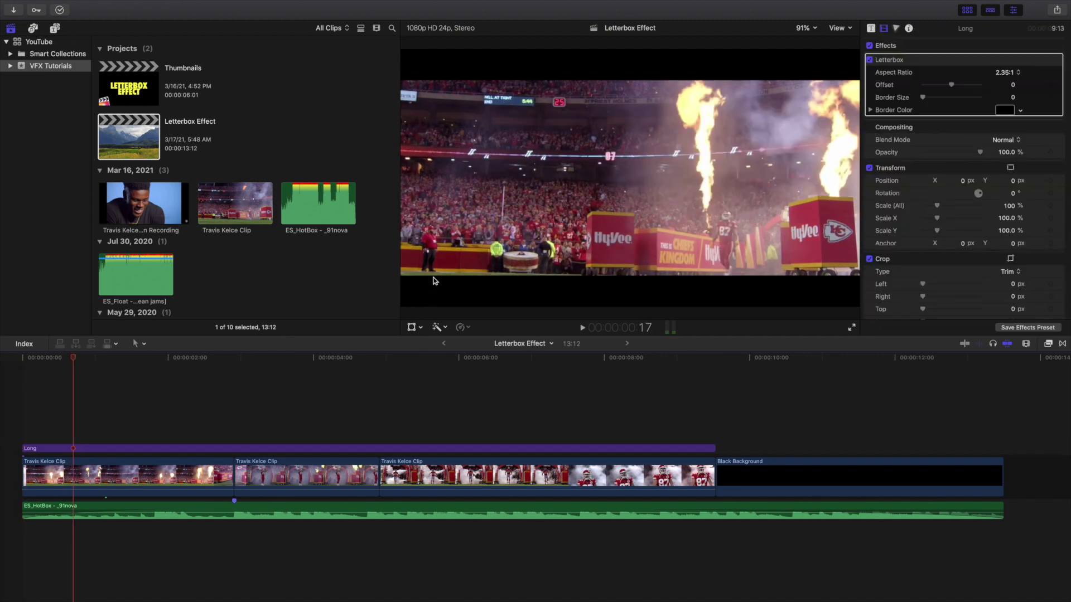